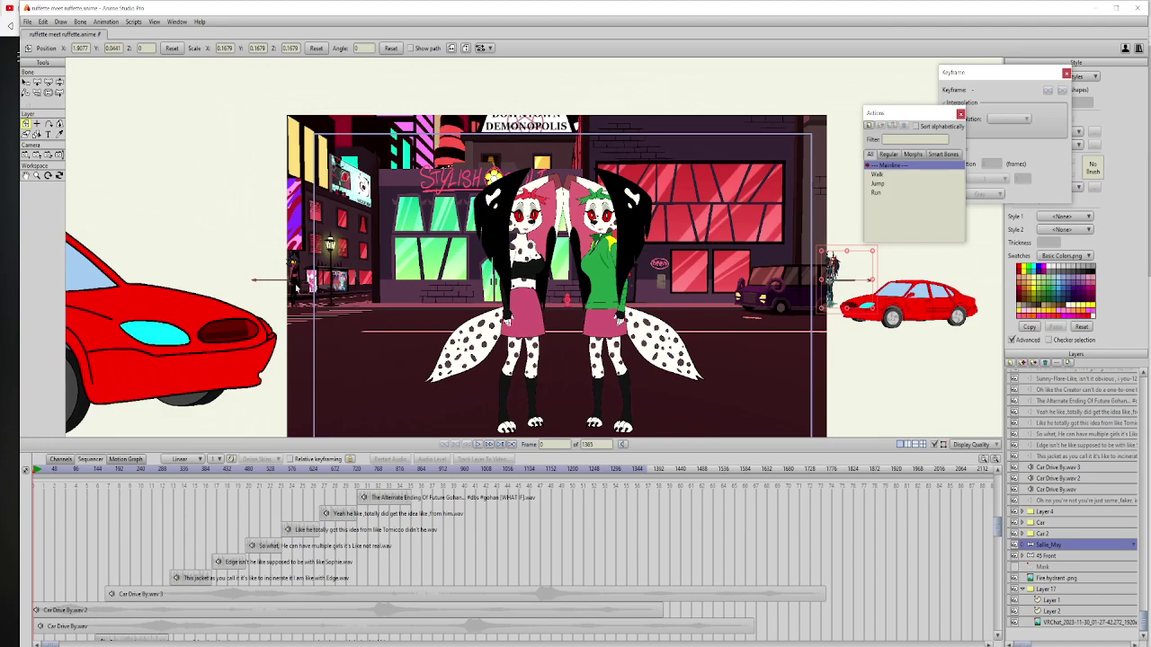
Step: Make the hidden Mask layer visible, select it, and check how its red shape covers the street background
drag(701, 317, 433, 323)
scroll(504, 319, up, 4)
drag(613, 335, 450, 334)
mouse_move(633, 330)
mouse_down()
mouse_move(432, 332)
mouse_move(629, 333)
mouse_up()
drag(406, 389, 504, 358)
scroll(531, 342, down, 1)
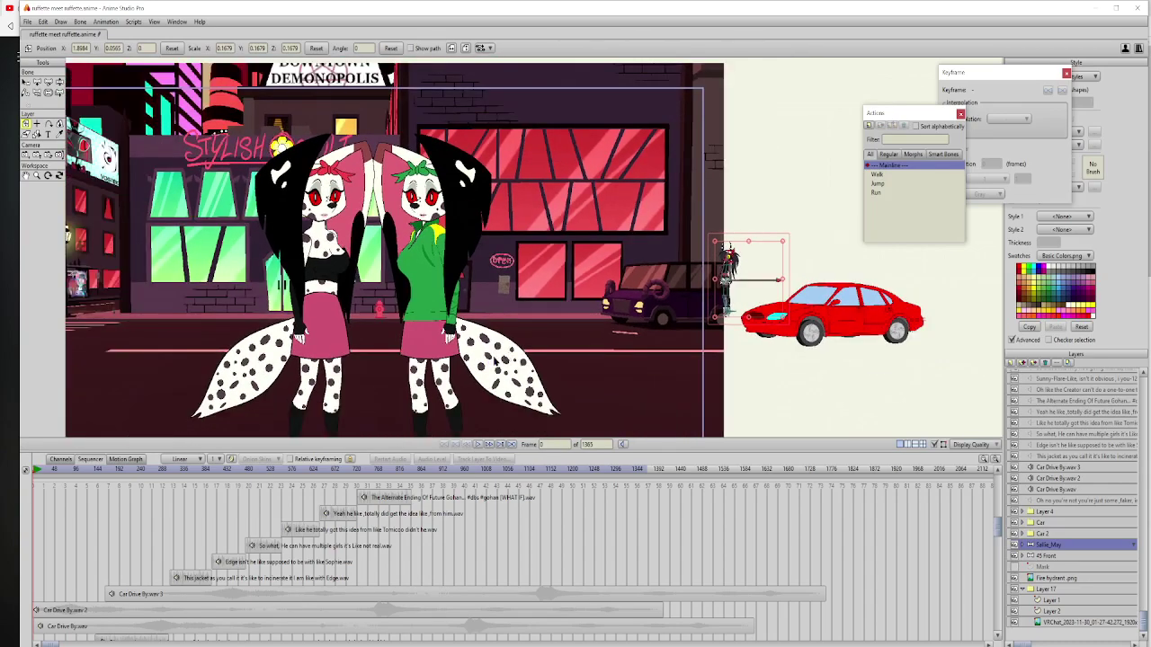
click(1014, 568)
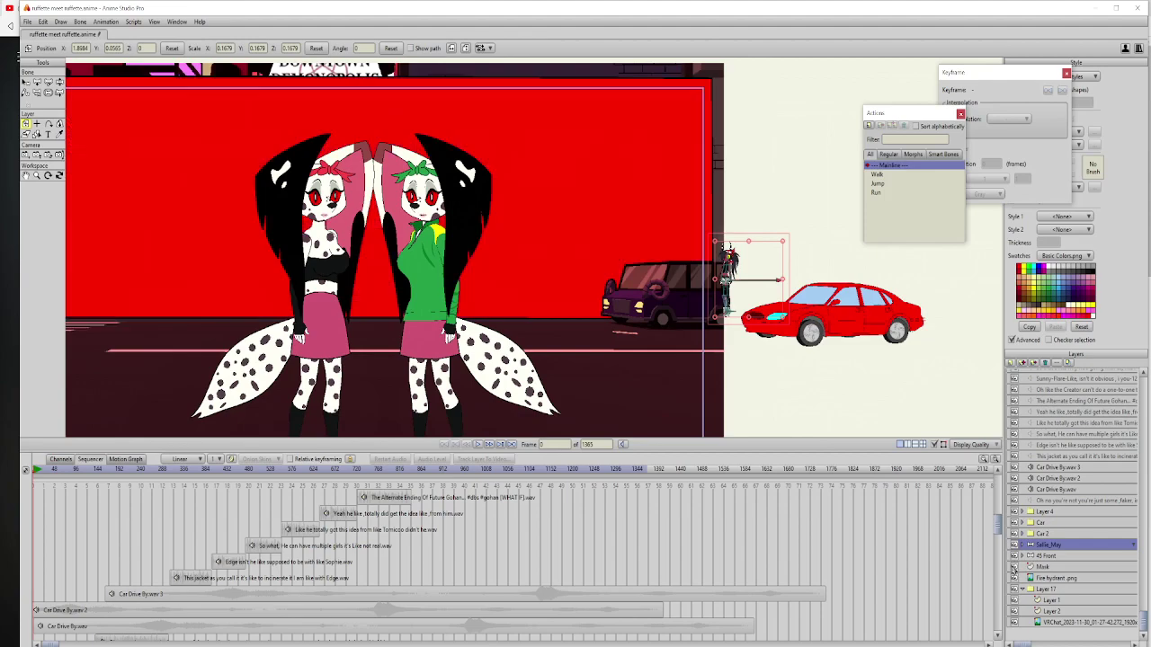
click(1045, 568)
drag(202, 230, 438, 253)
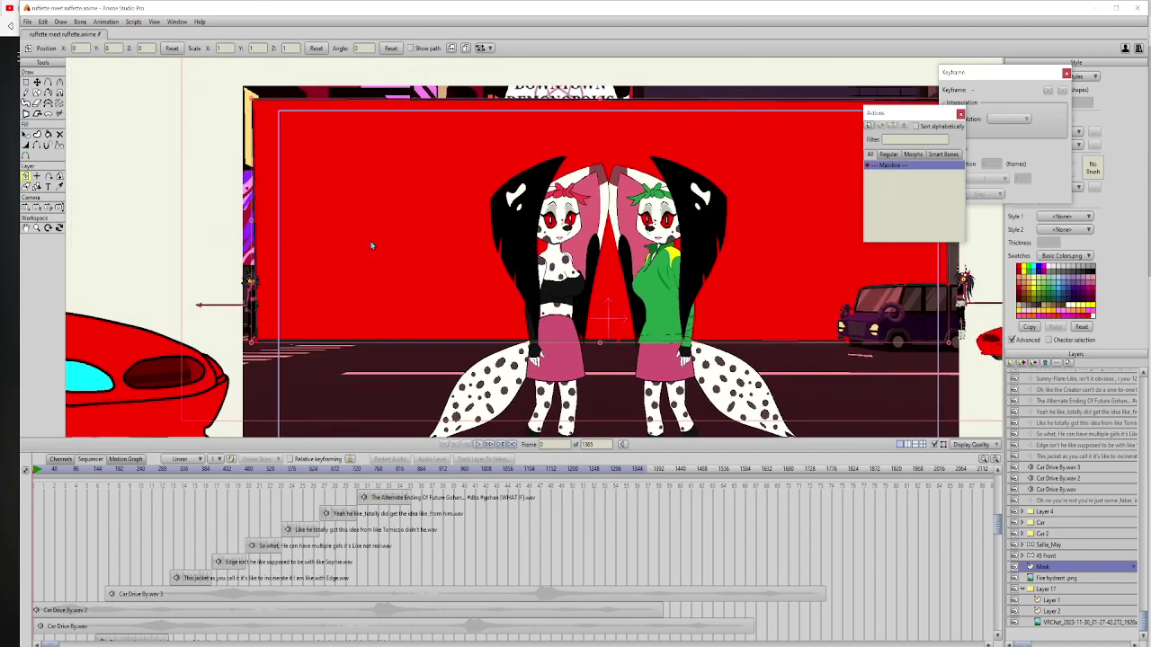
drag(688, 285, 597, 315)
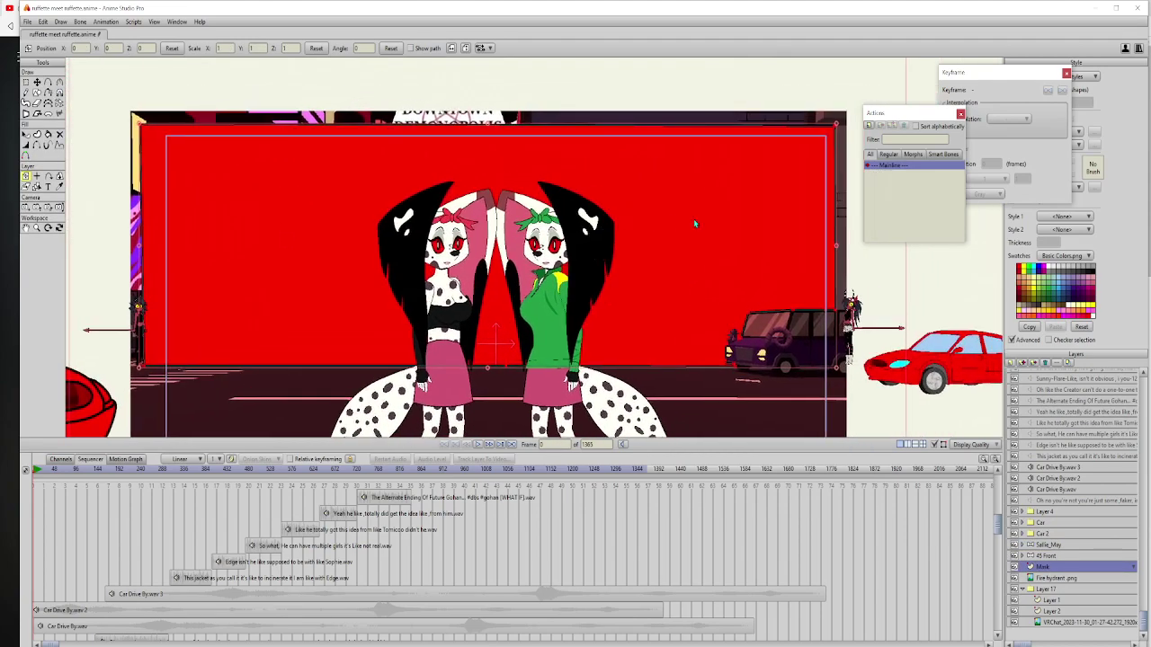
drag(525, 361, 483, 343)
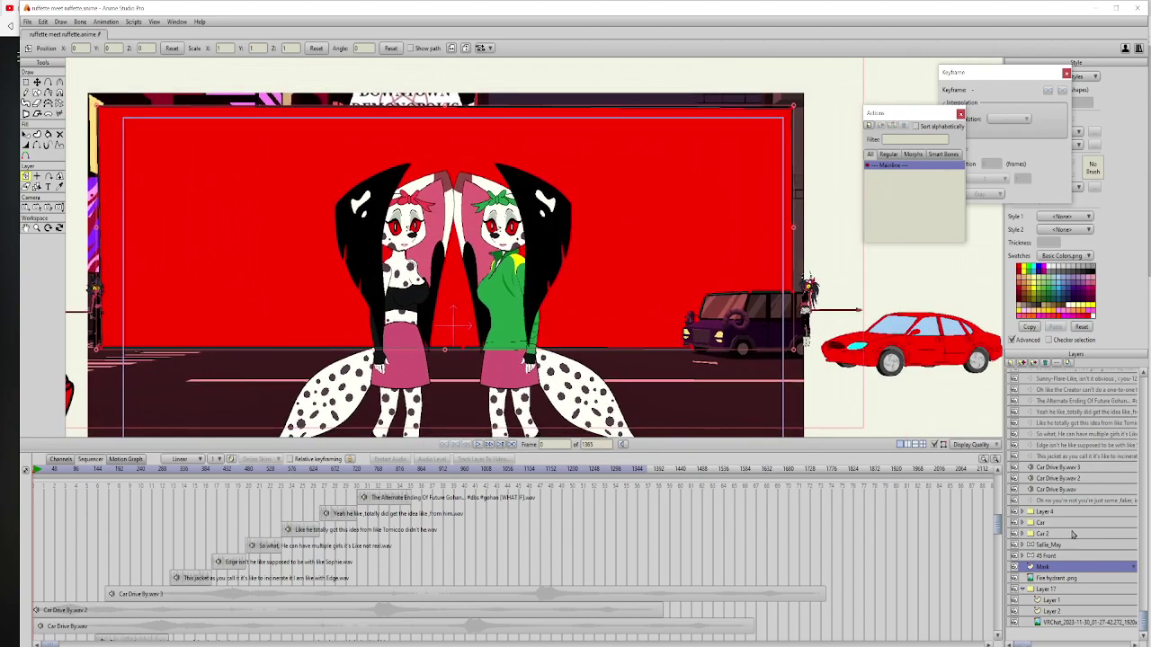
Step: Create a group layer directly above the Sallie_May layer and name it Mask
click(1054, 545)
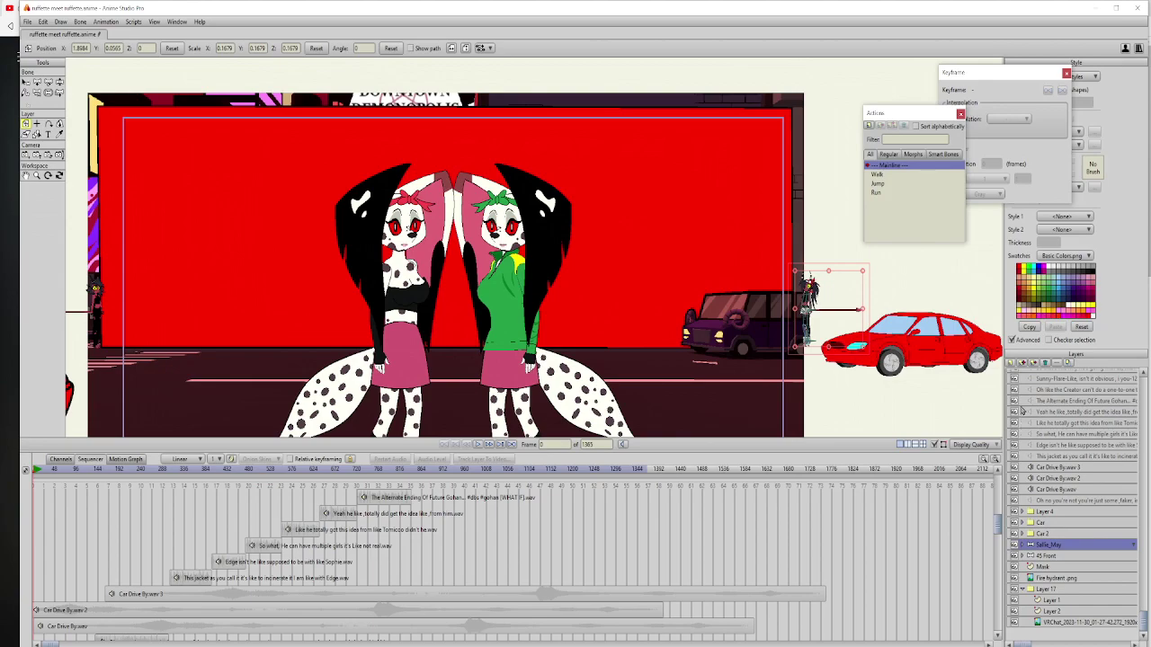
click(1010, 363)
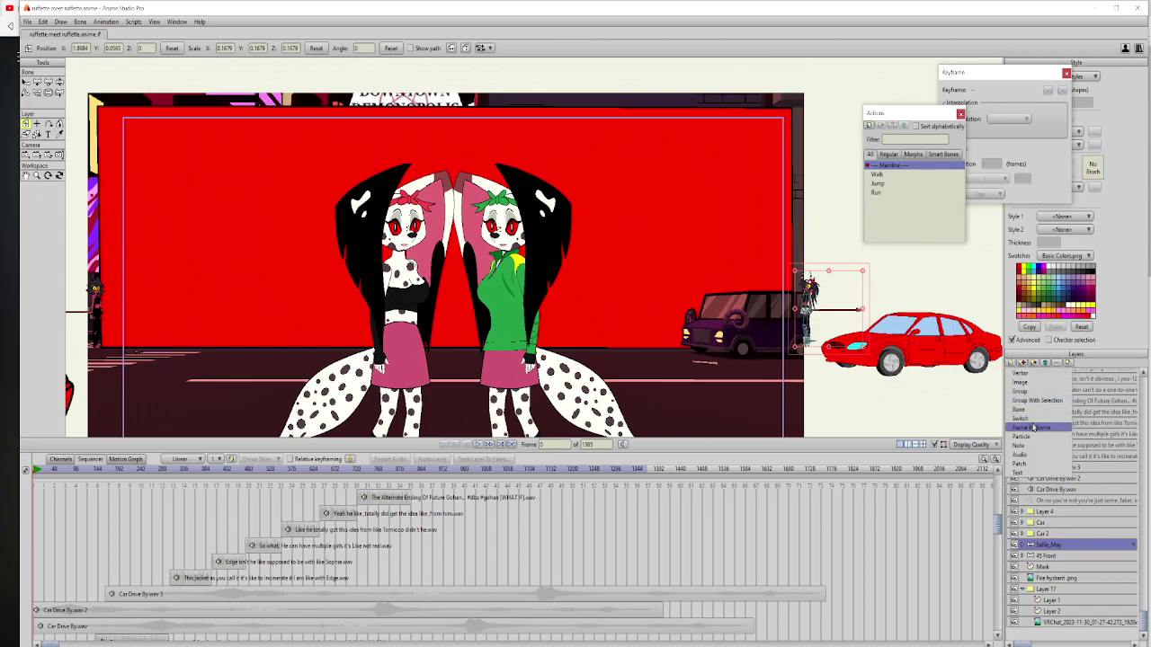
click(1030, 392)
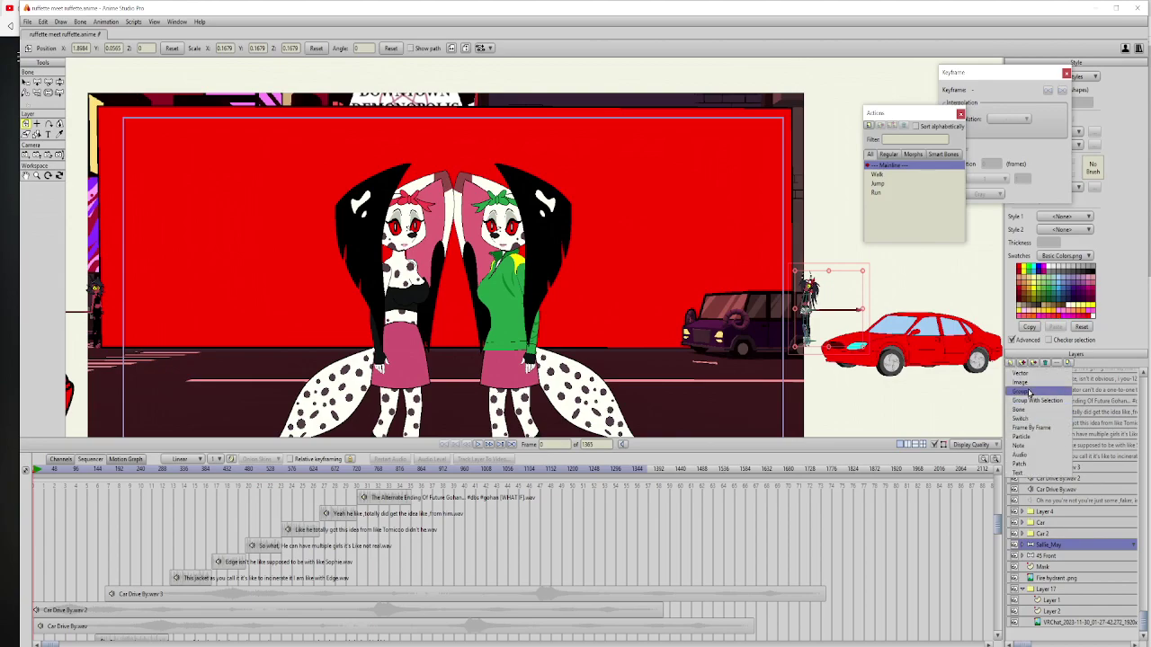
key(ctrl+shift+n)
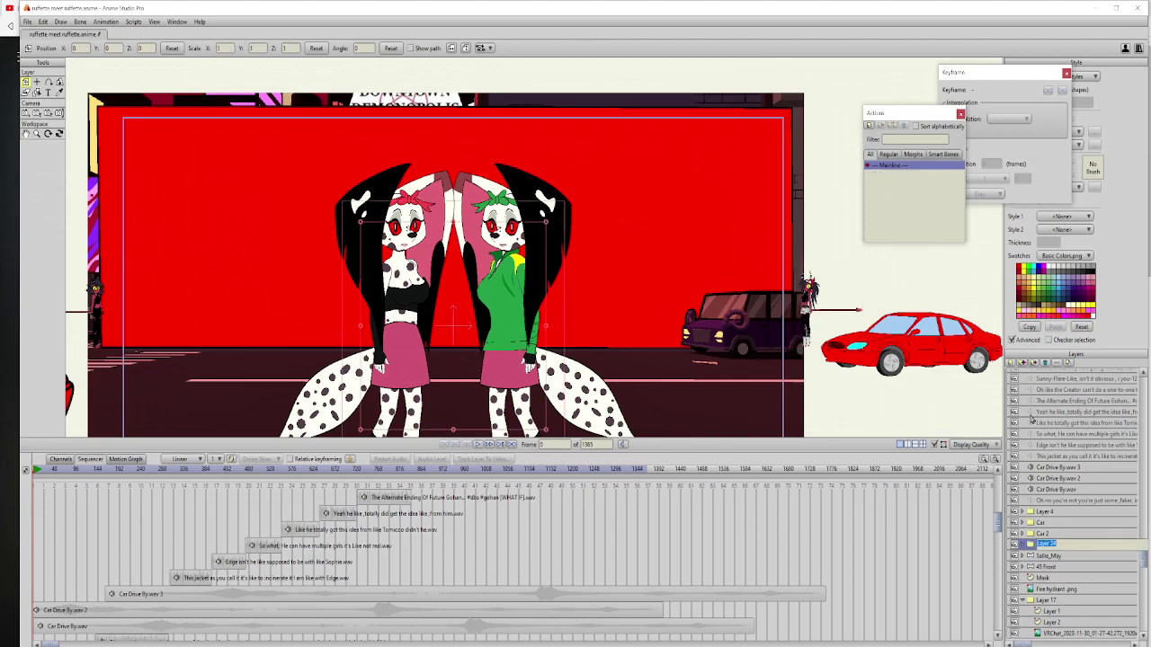
text(J)
key(Return)
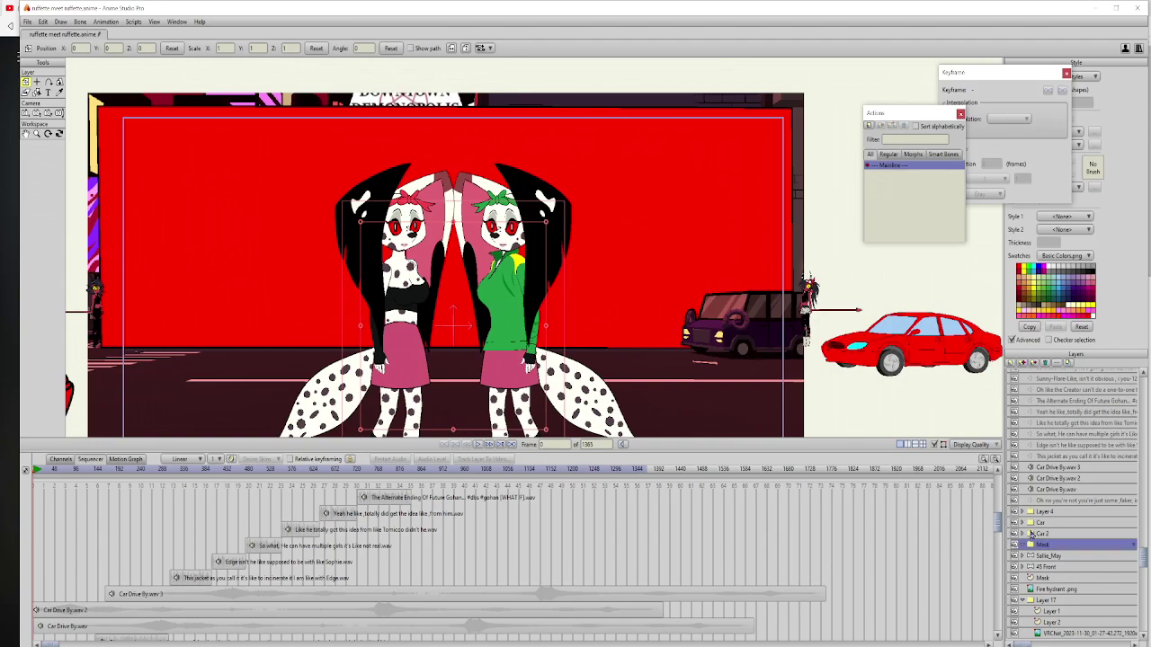
Step: Move the Sallie_May, 45 Front and Mask shape layers into the new Mask group
click(1052, 580)
click(1056, 556)
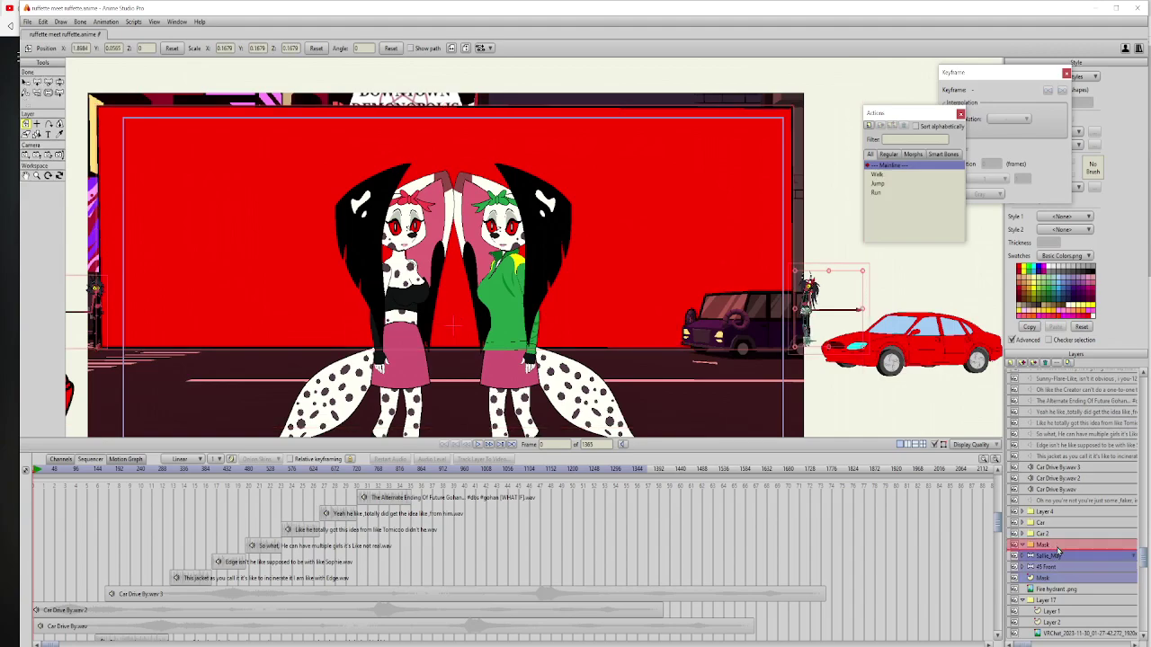
drag(1058, 552, 1059, 557)
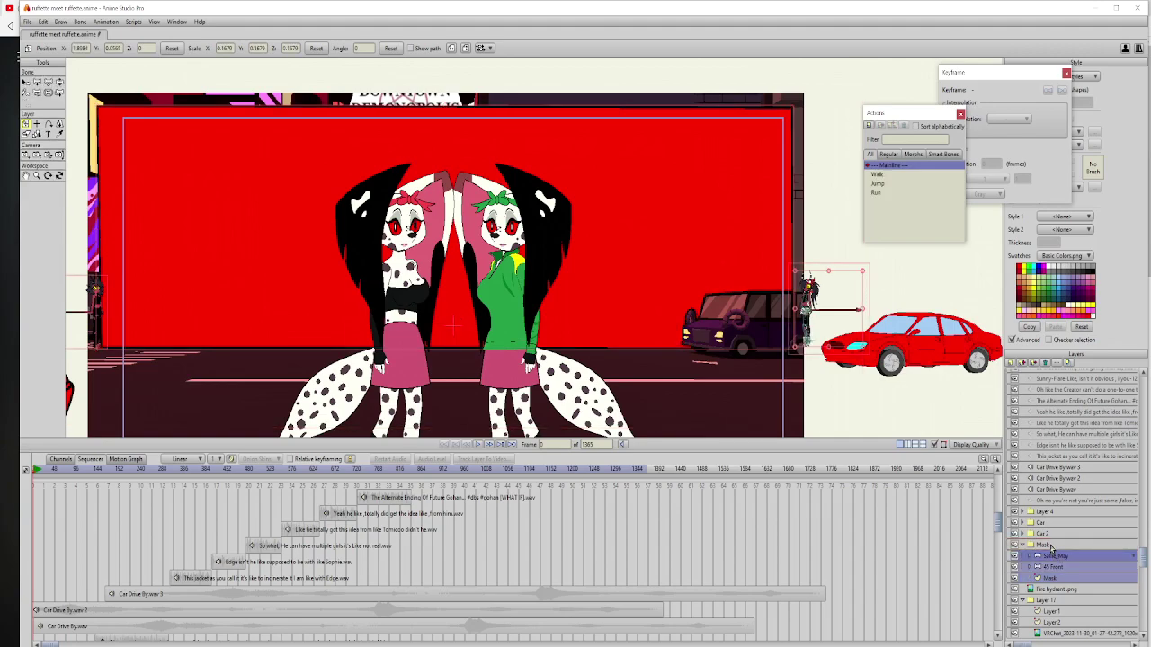
Step: Set the Mask group's group masking to Hide all and check the result on the street scene
double_click(1046, 546)
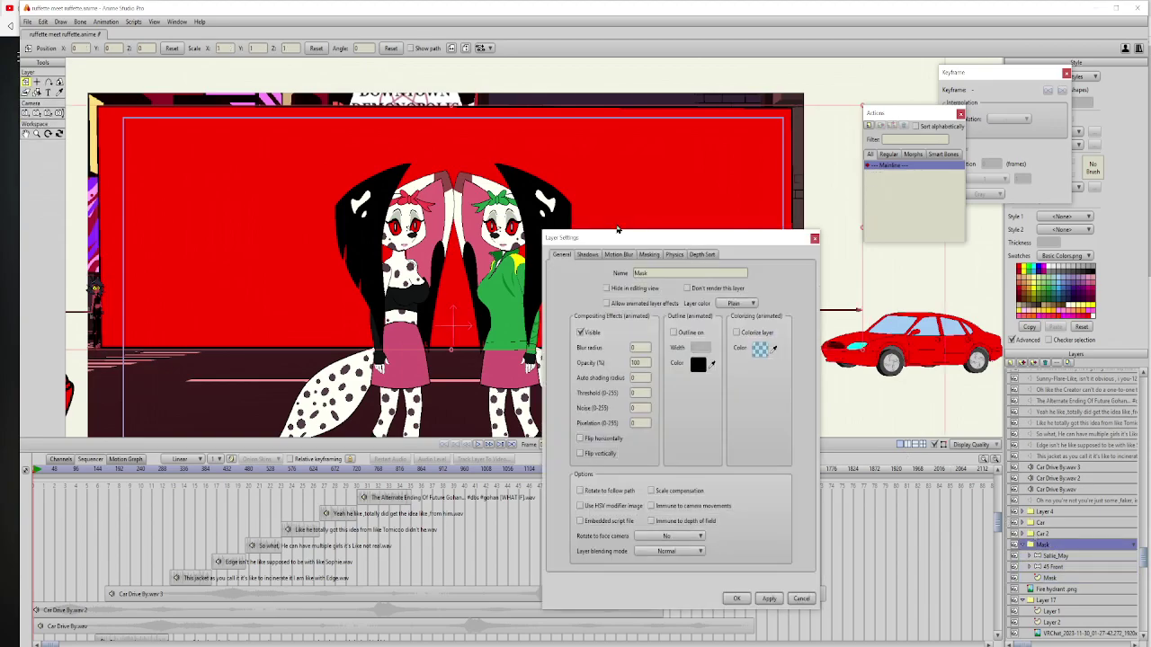
click(651, 256)
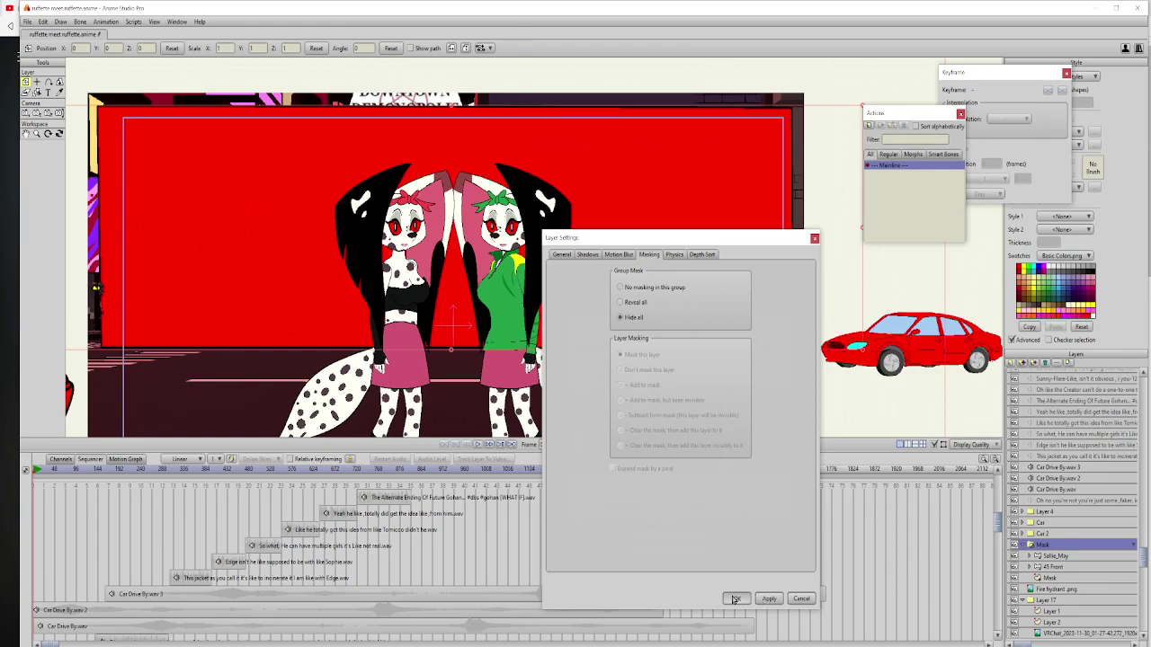
click(738, 598)
drag(766, 355, 629, 341)
scroll(682, 328, up, 3)
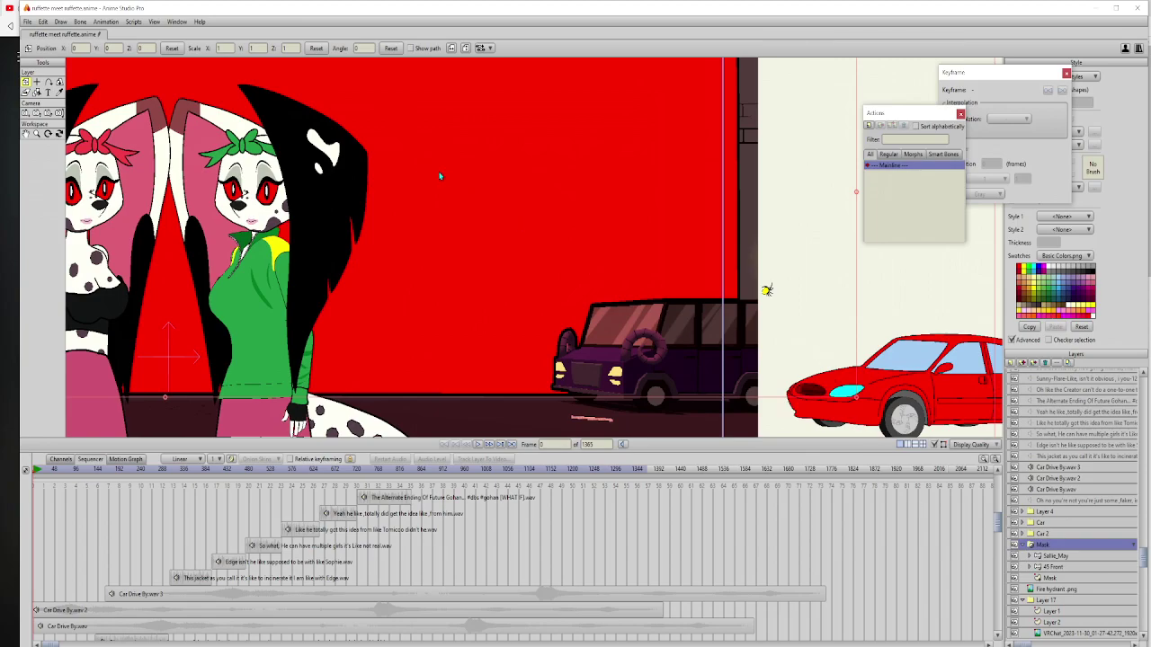
scroll(450, 180, down, 3)
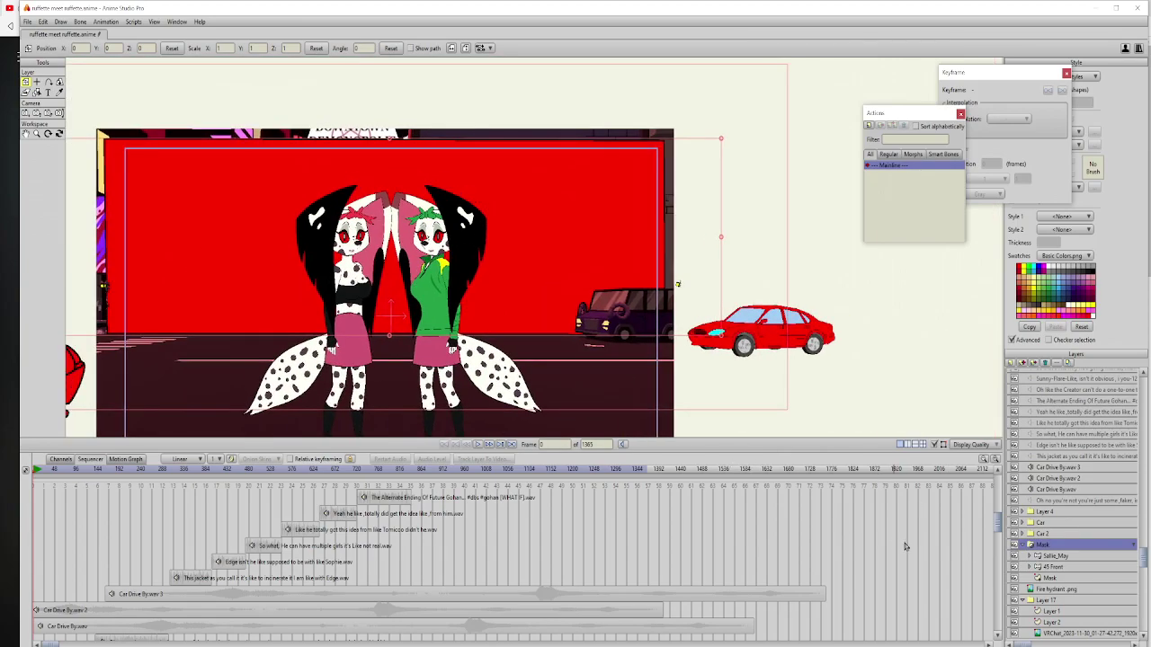
Step: Set the inner Mask shape layer's masking to "+ Add to mask, but keep invisible" and inspect both street edges
click(1065, 580)
double_click(1067, 580)
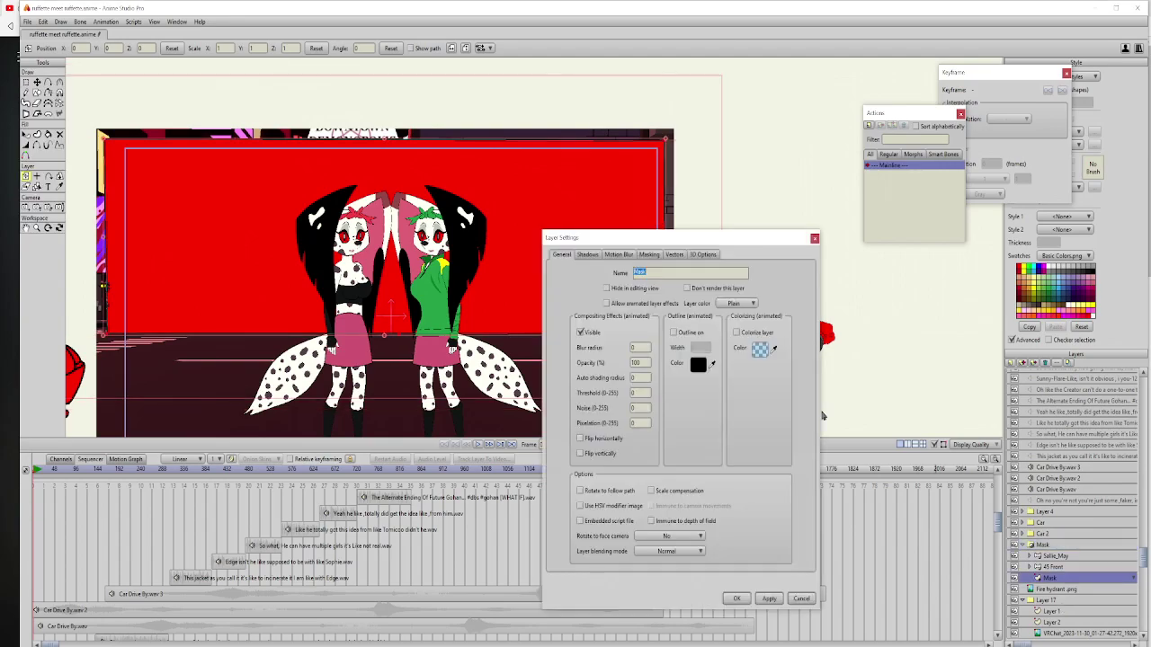
click(649, 255)
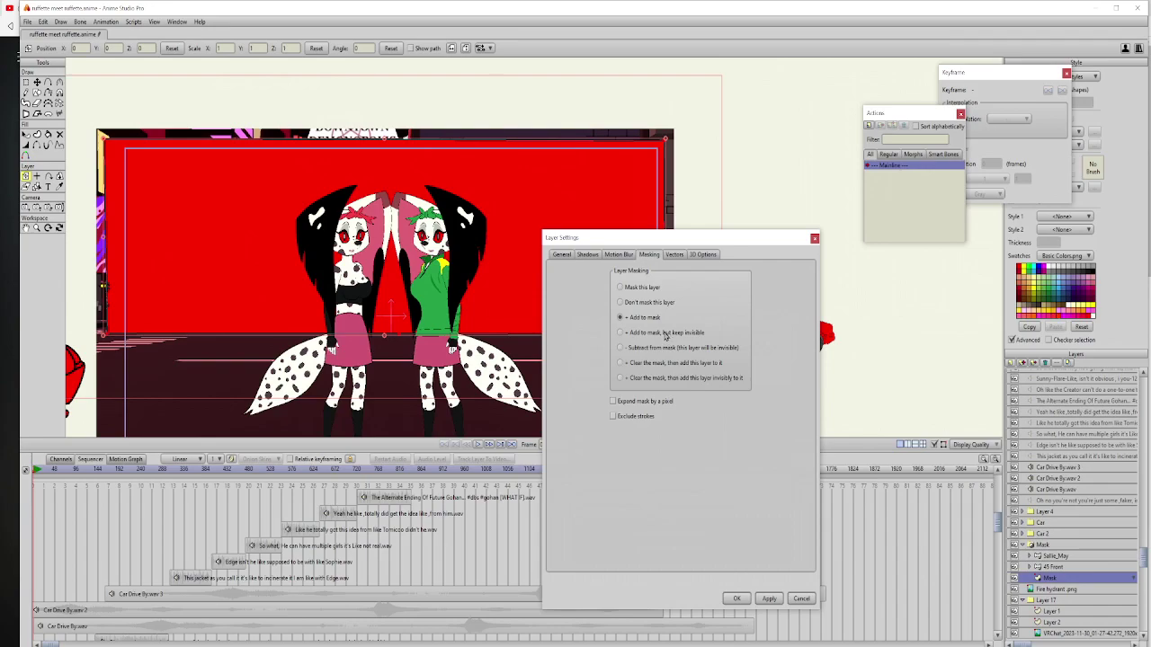
click(669, 334)
click(770, 599)
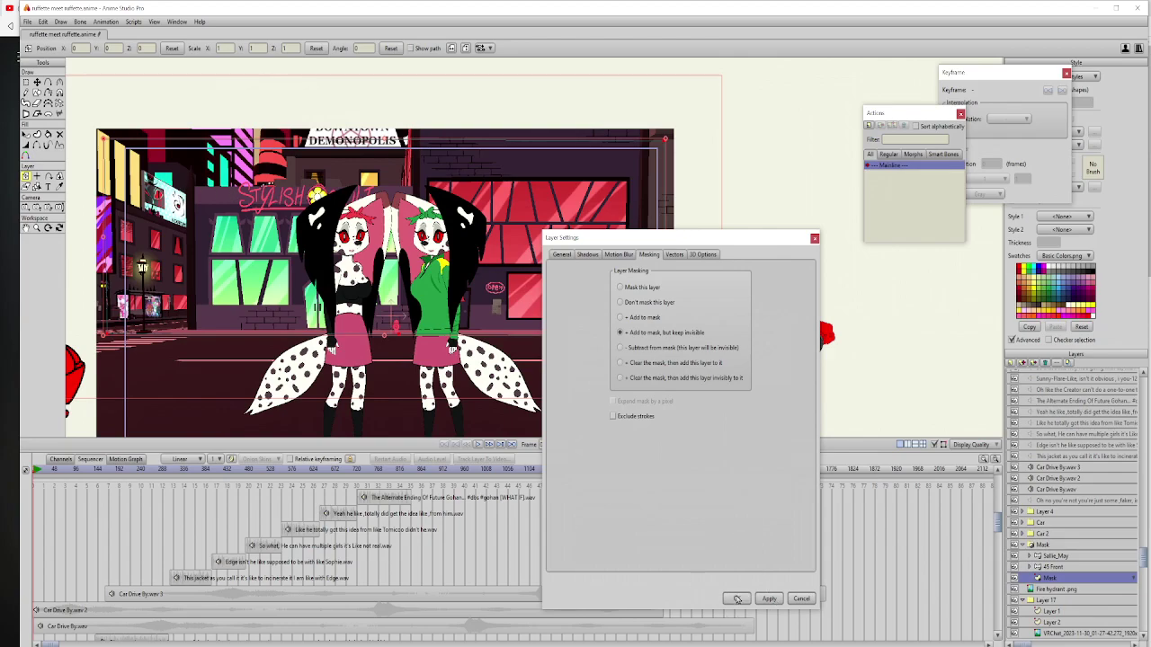
click(736, 599)
drag(203, 309, 531, 318)
scroll(530, 317, up, 4)
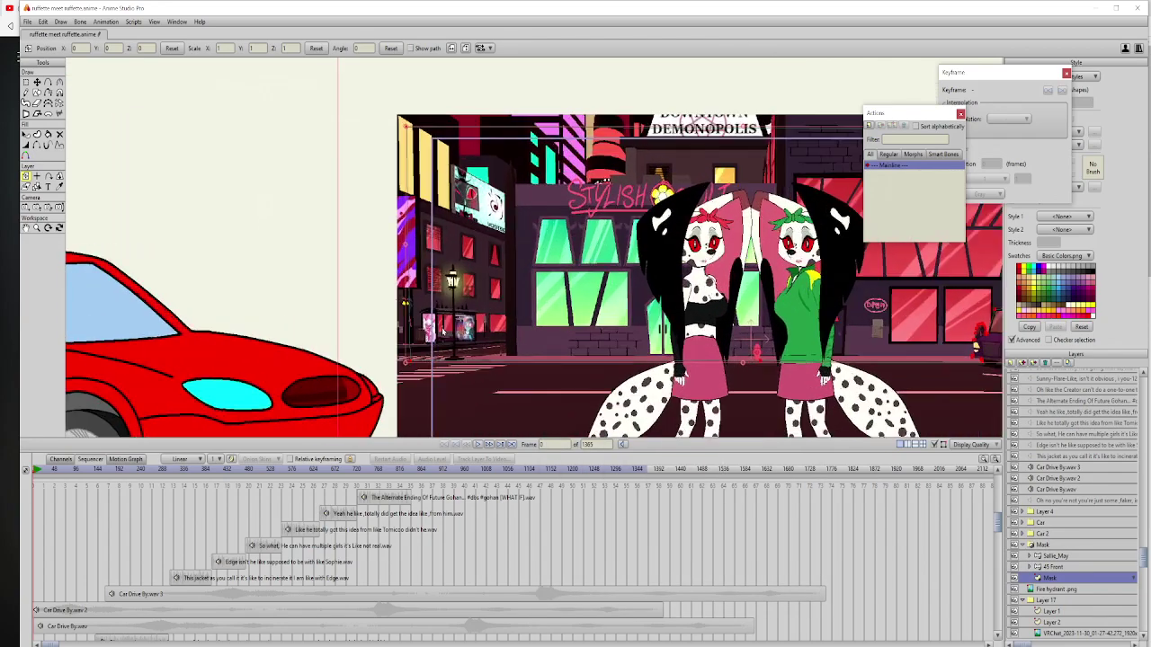
drag(572, 424, 128, 358)
drag(893, 341, 546, 331)
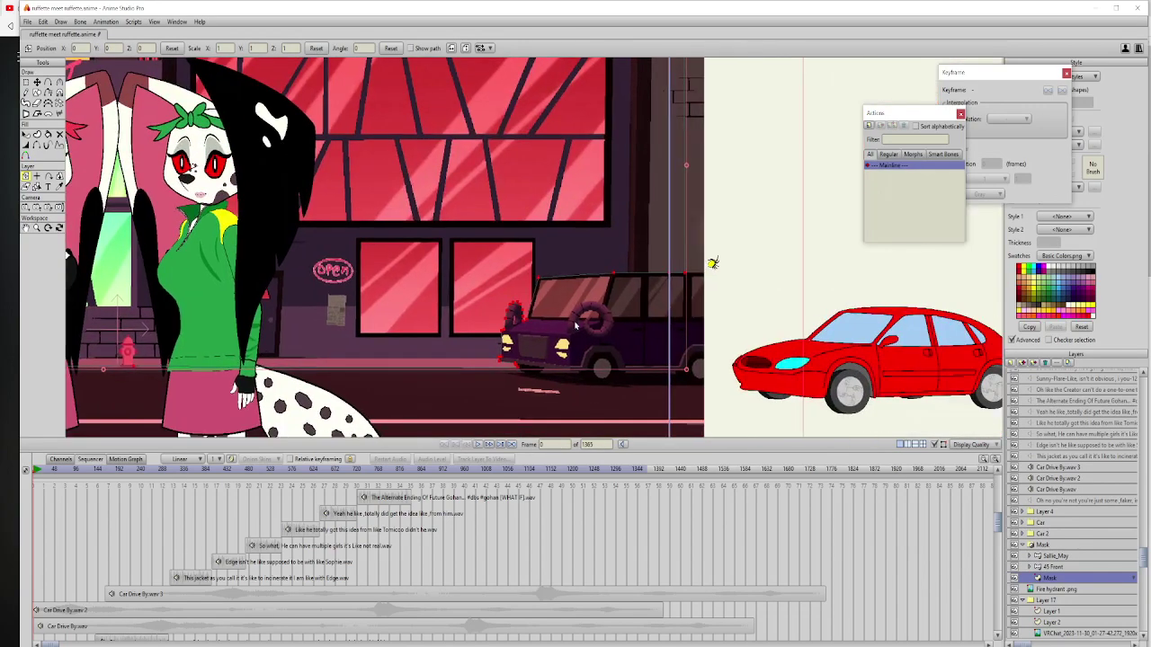
scroll(705, 333, down, 4)
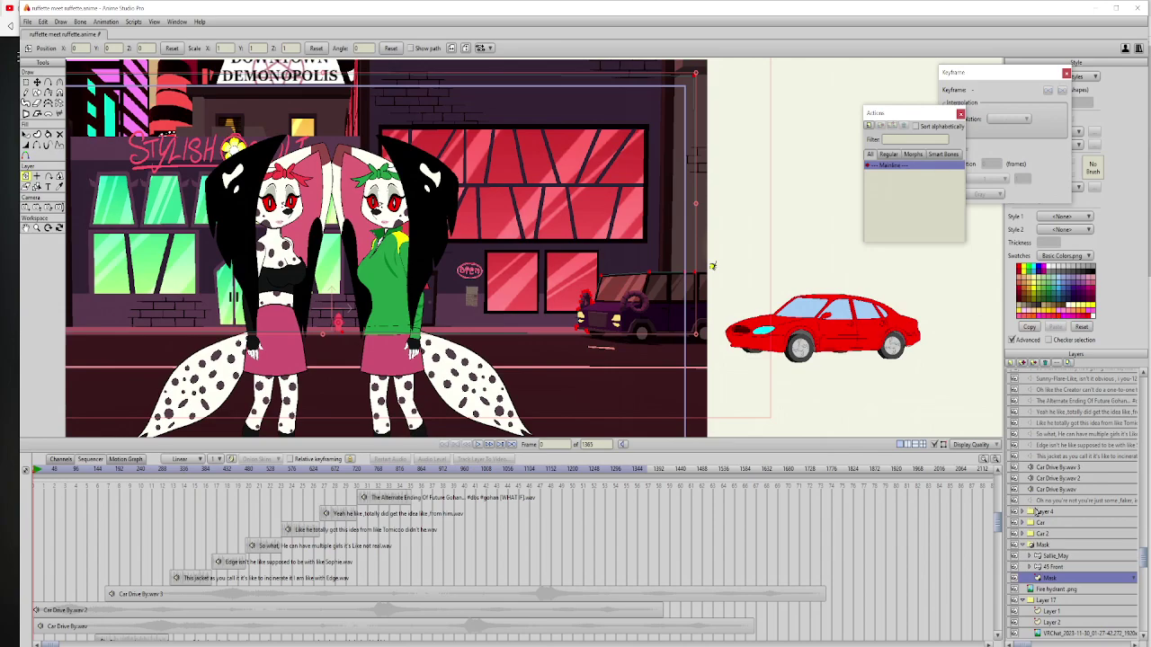
Step: With the playhead at frame 579, delete the 45 Front layer's existing keyframe at the start of the timeline
click(1082, 567)
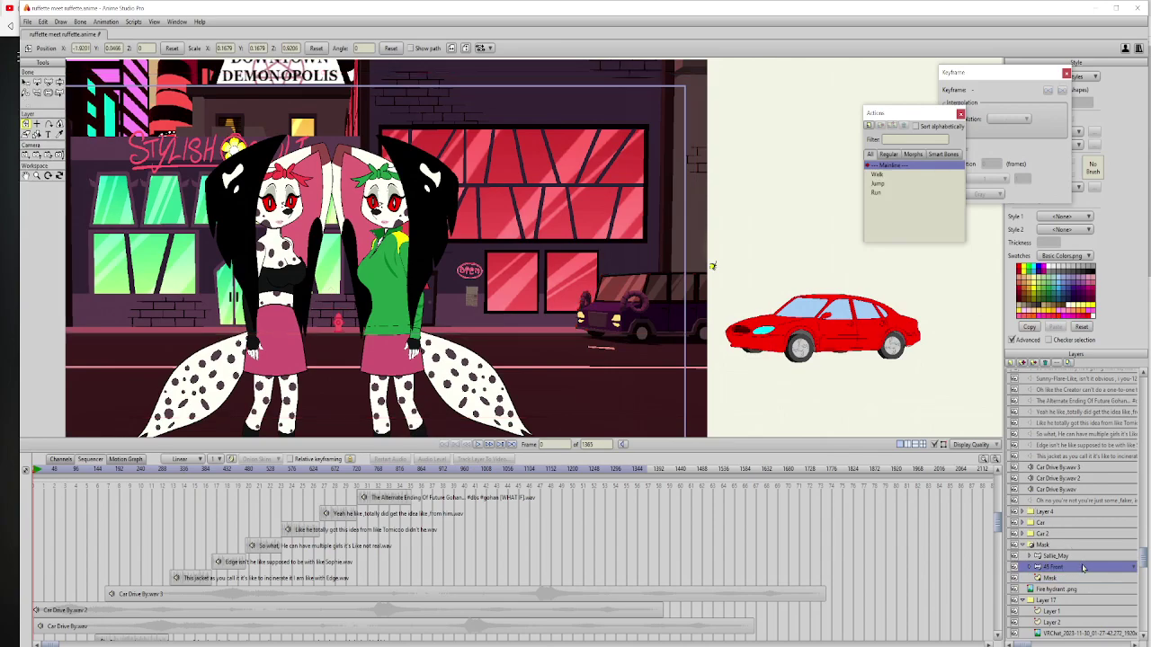
drag(196, 272, 474, 280)
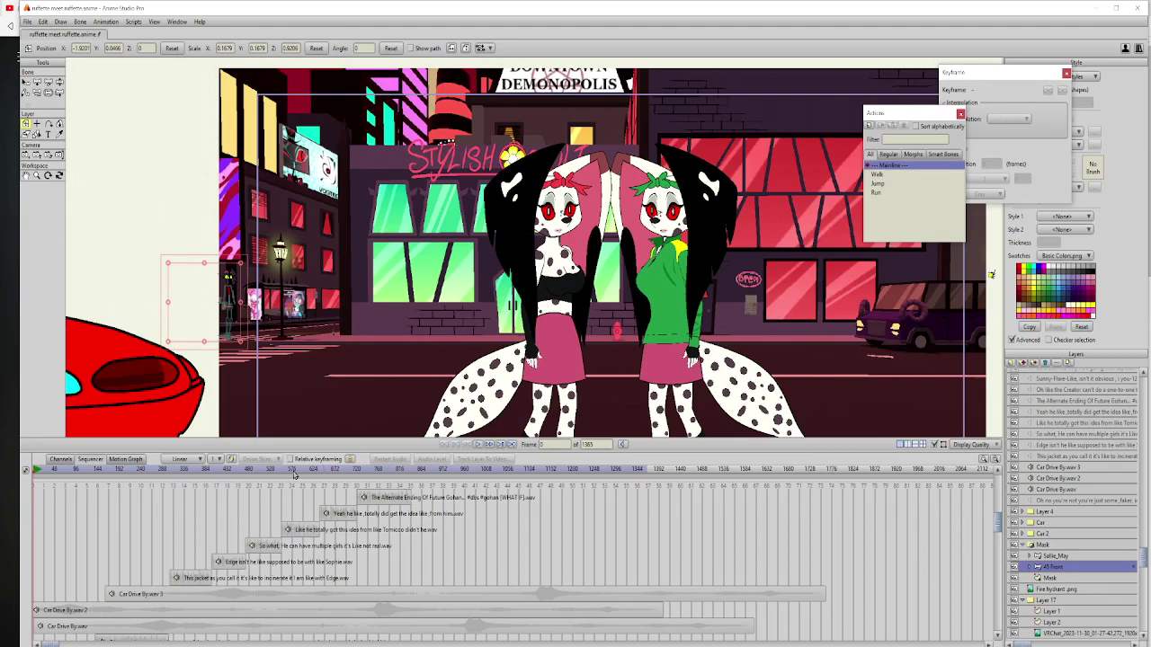
click(294, 471)
drag(365, 331, 321, 353)
drag(441, 385, 413, 388)
click(56, 459)
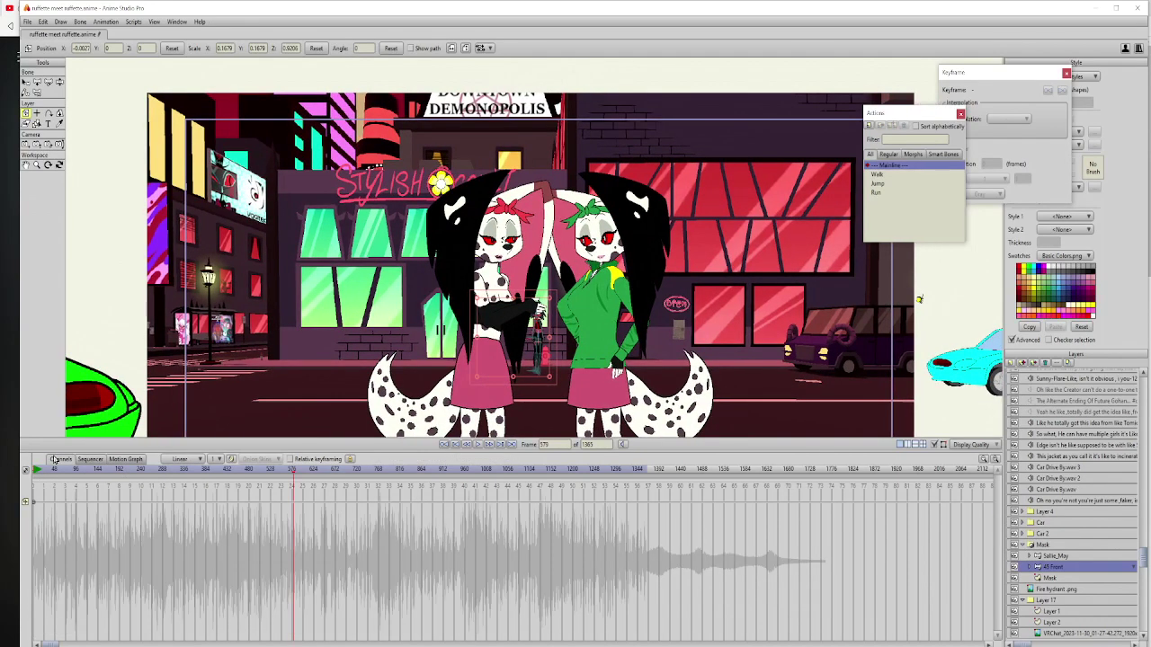
click(34, 502)
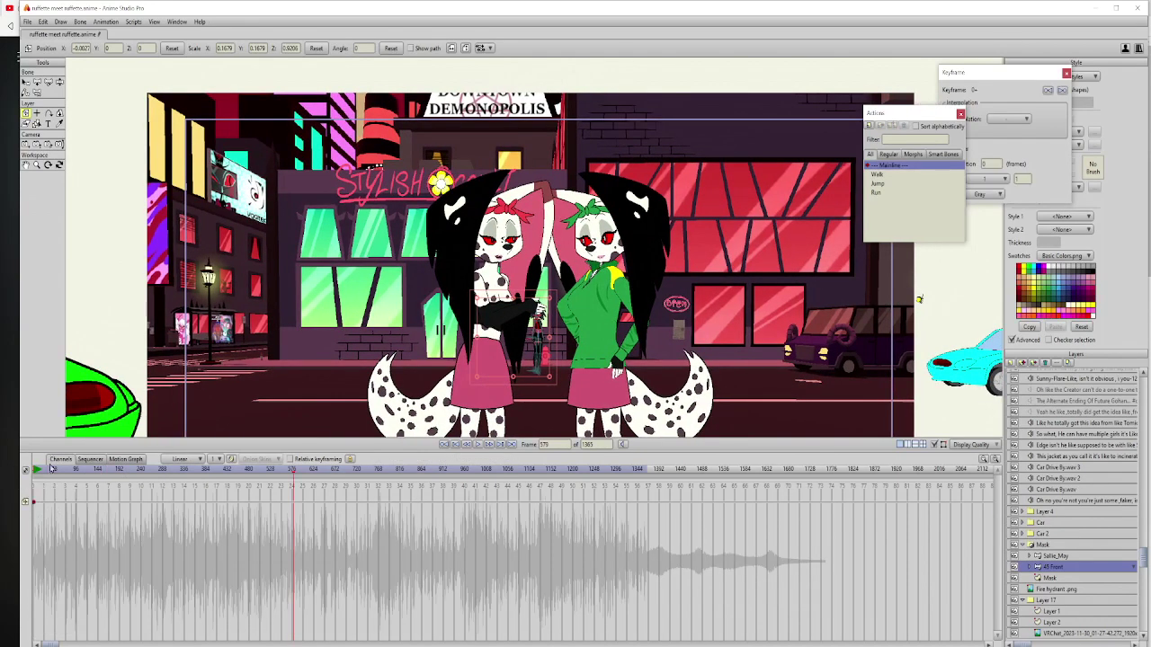
key(Delete)
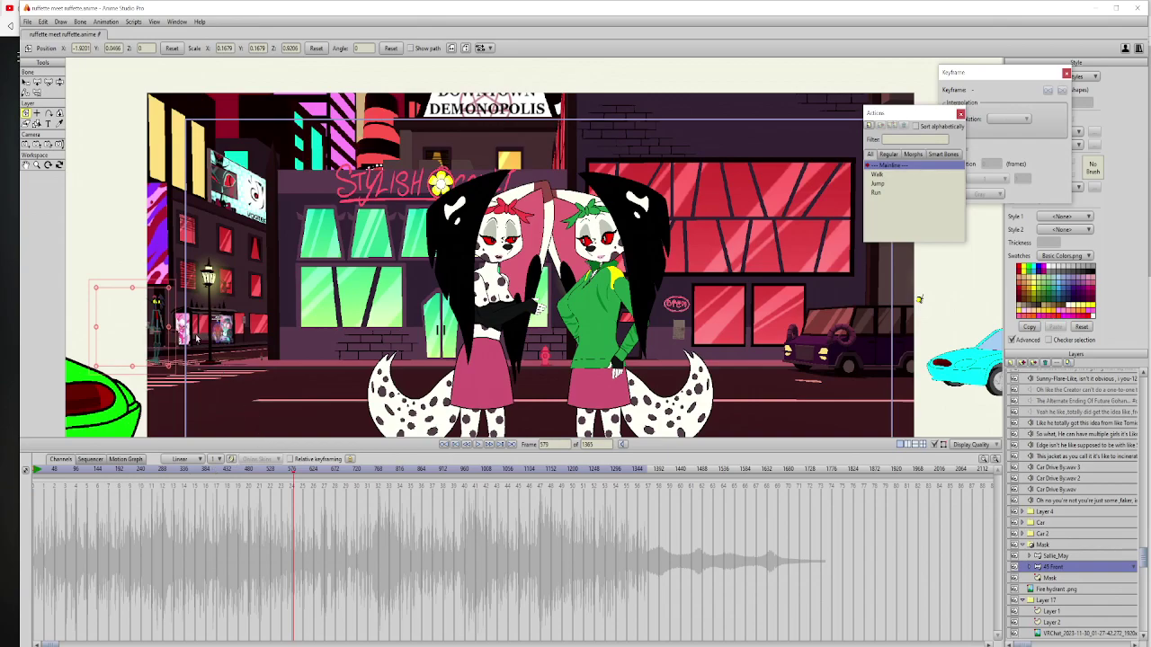
Step: At frame 579, move the 45 Front character across the street to just beyond the background's right edge, at X about 2.01
drag(144, 326, 583, 377)
scroll(582, 378, up, 8)
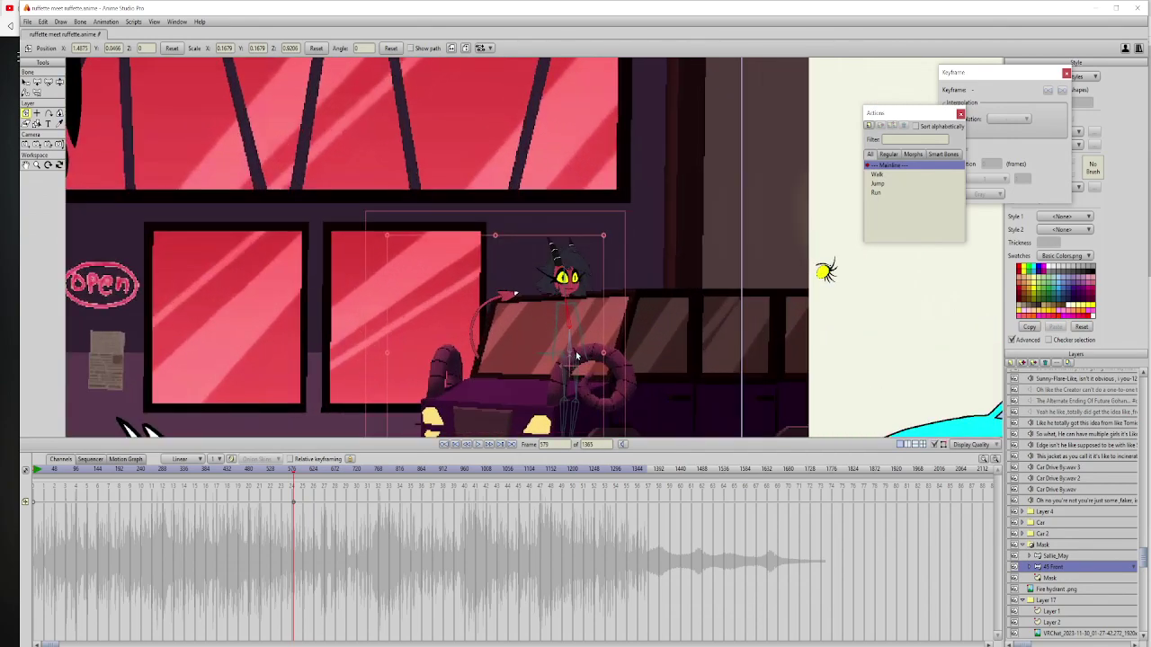
drag(578, 357, 887, 409)
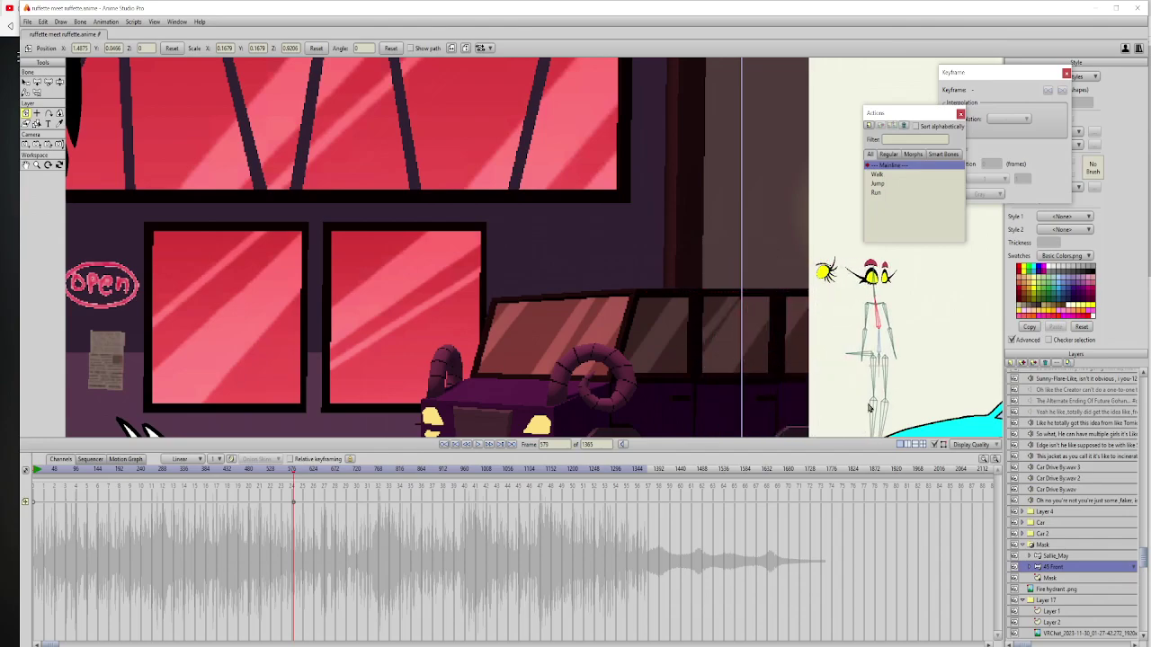
scroll(604, 381, down, 5)
Step: Check the 45 Front layer's motion graph, then preview its movement from the start of the timeline
click(113, 460)
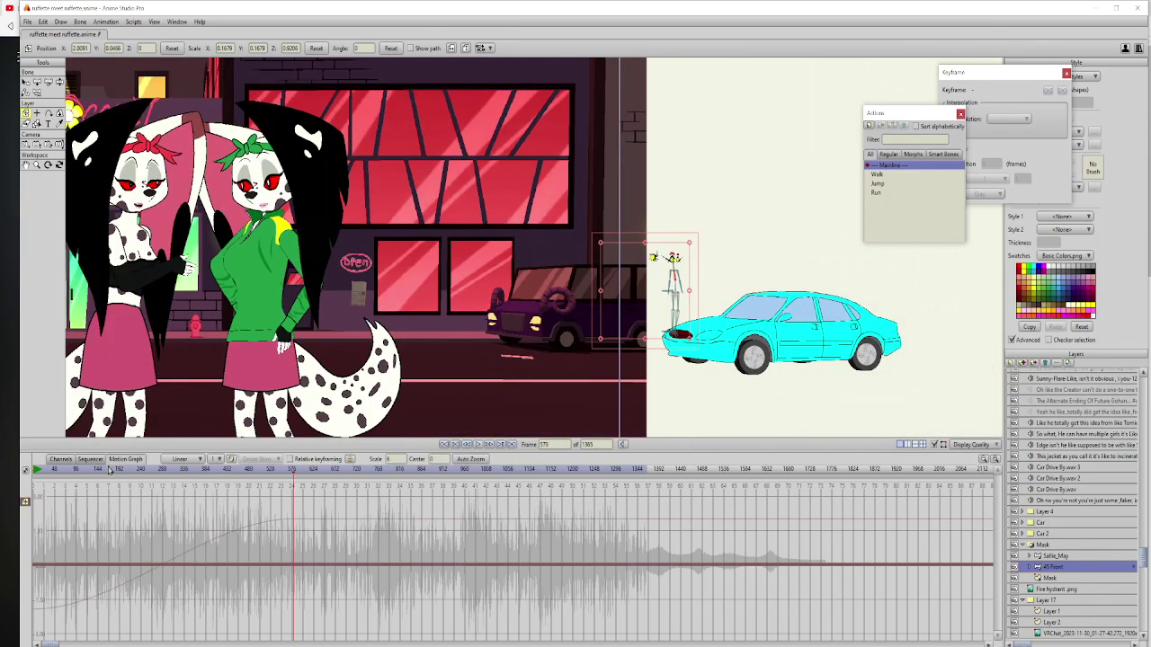
click(58, 460)
drag(56, 472, 4, 455)
drag(383, 370, 757, 367)
key(space)
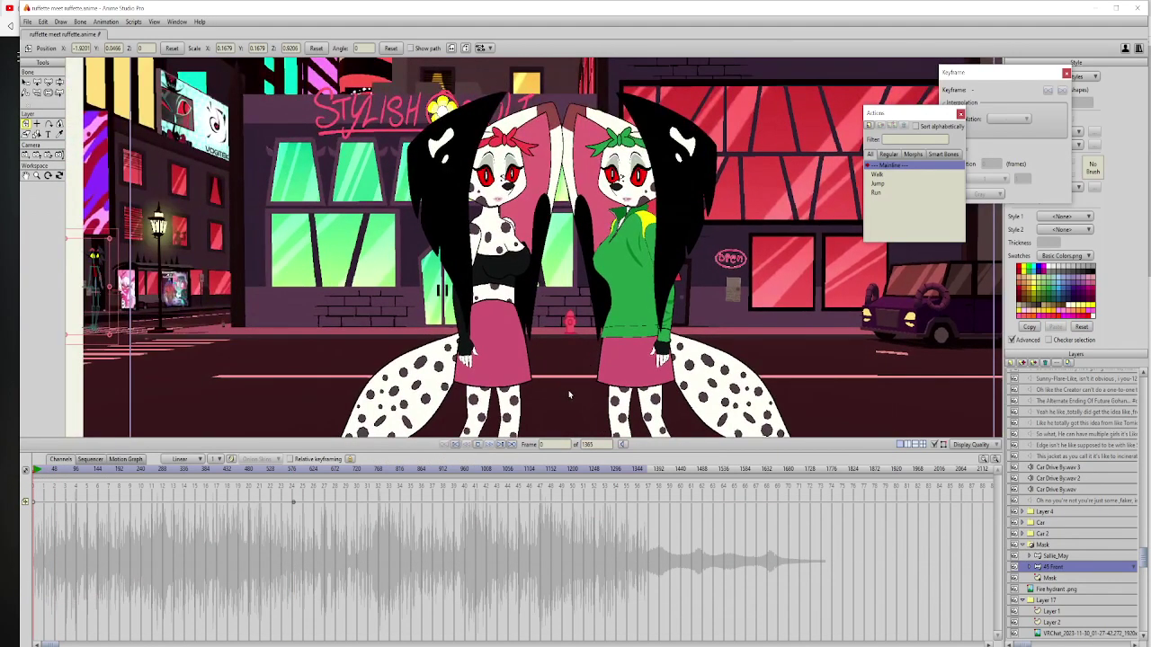
drag(79, 475, 2, 470)
click(52, 477)
click(46, 473)
drag(45, 472, 1, 496)
key(space)
Step: Insert a reference to the Walk action on the 45 Front layer at frame 1
drag(474, 336, 727, 338)
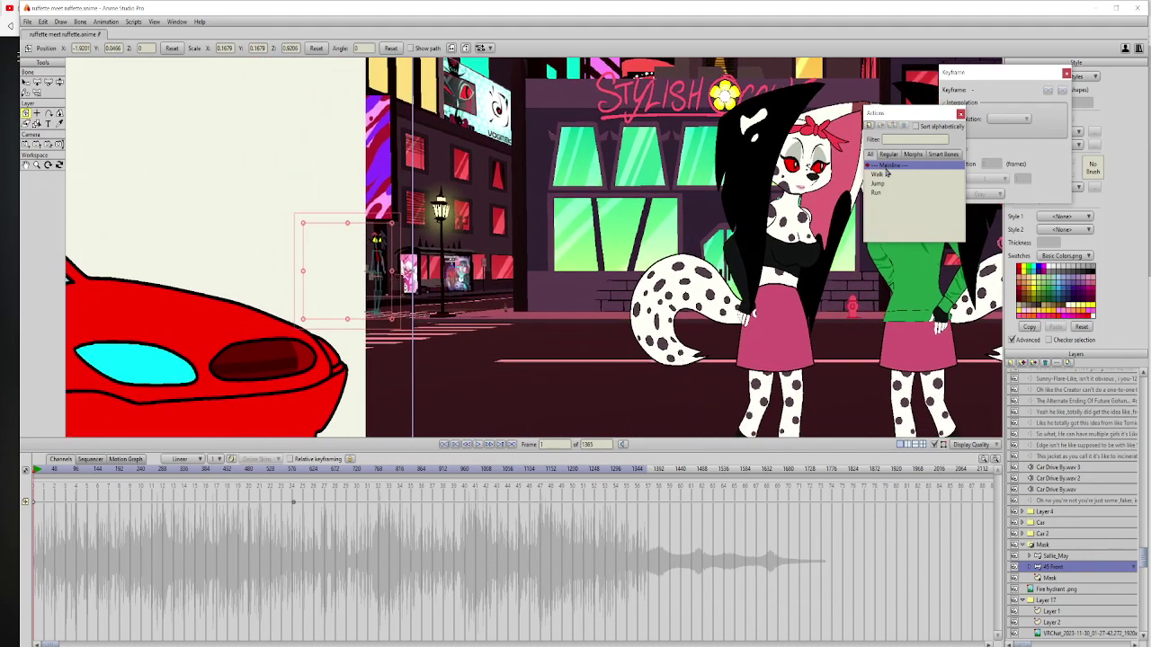
scroll(410, 222, up, 5)
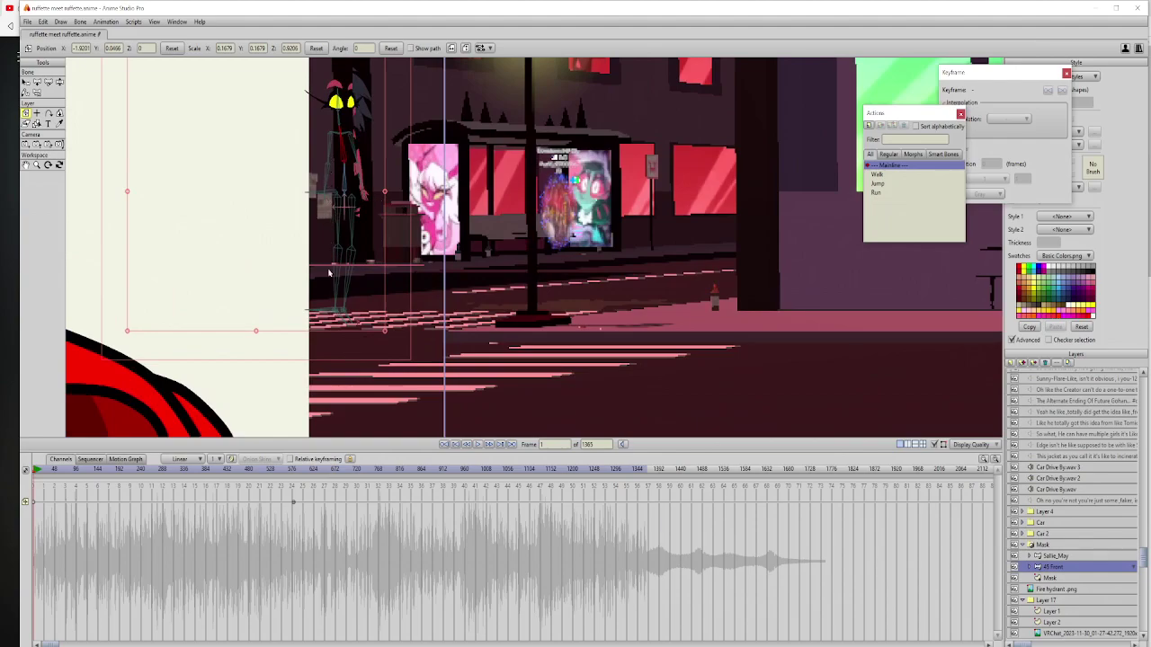
scroll(329, 257, up, 3)
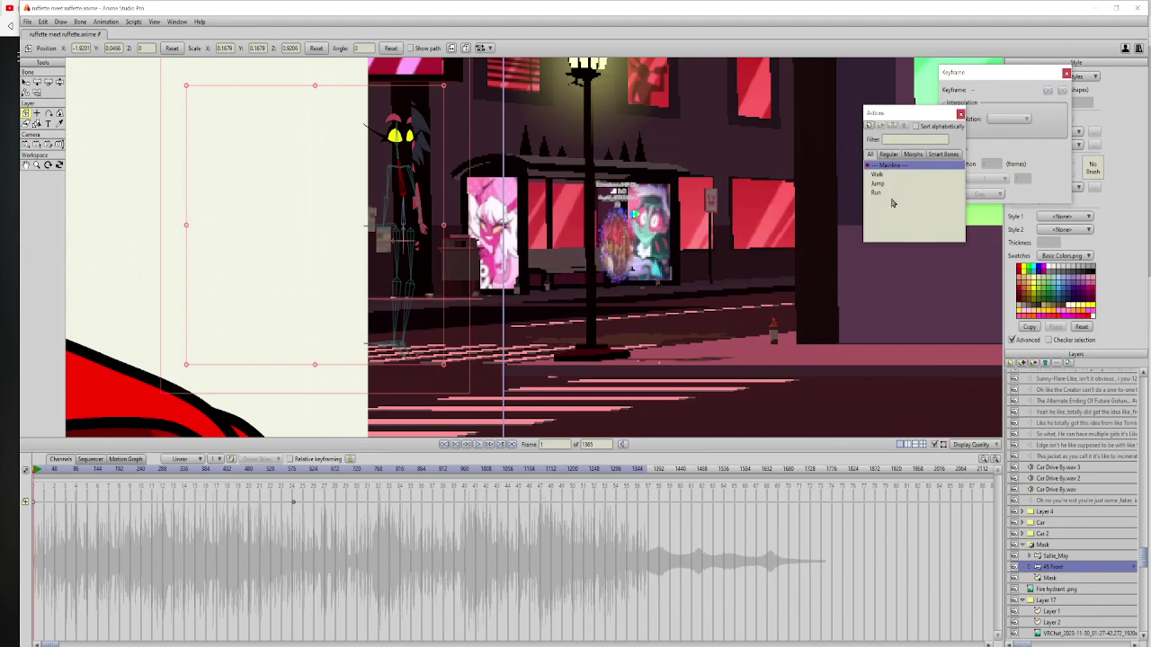
click(897, 175)
right_click(897, 176)
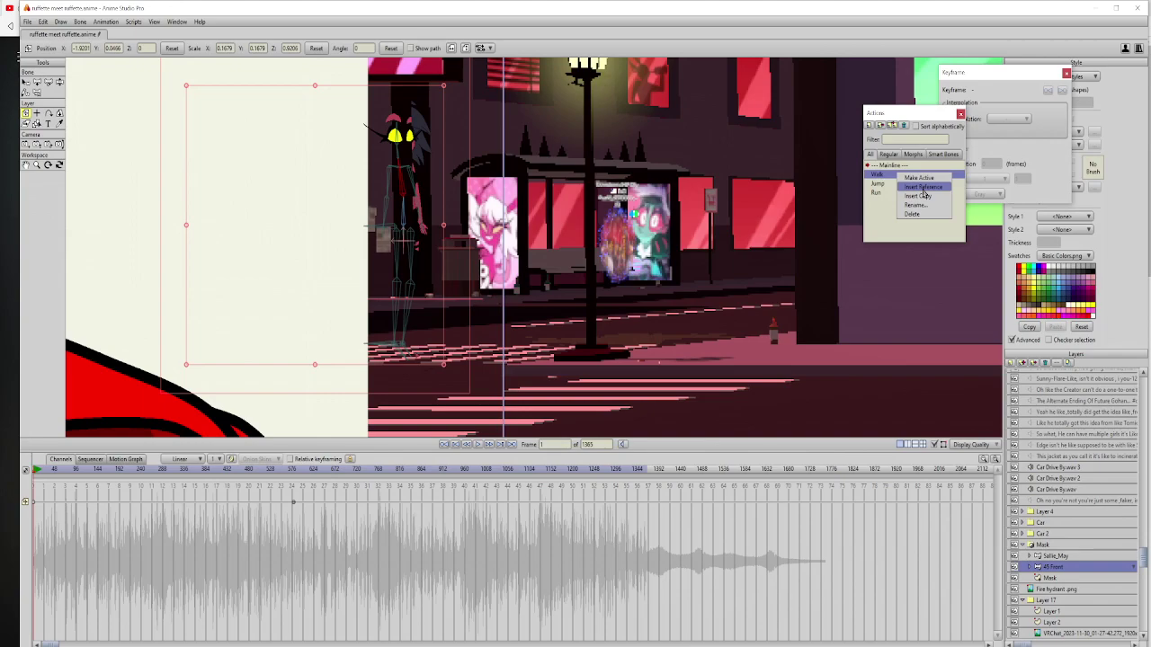
click(923, 188)
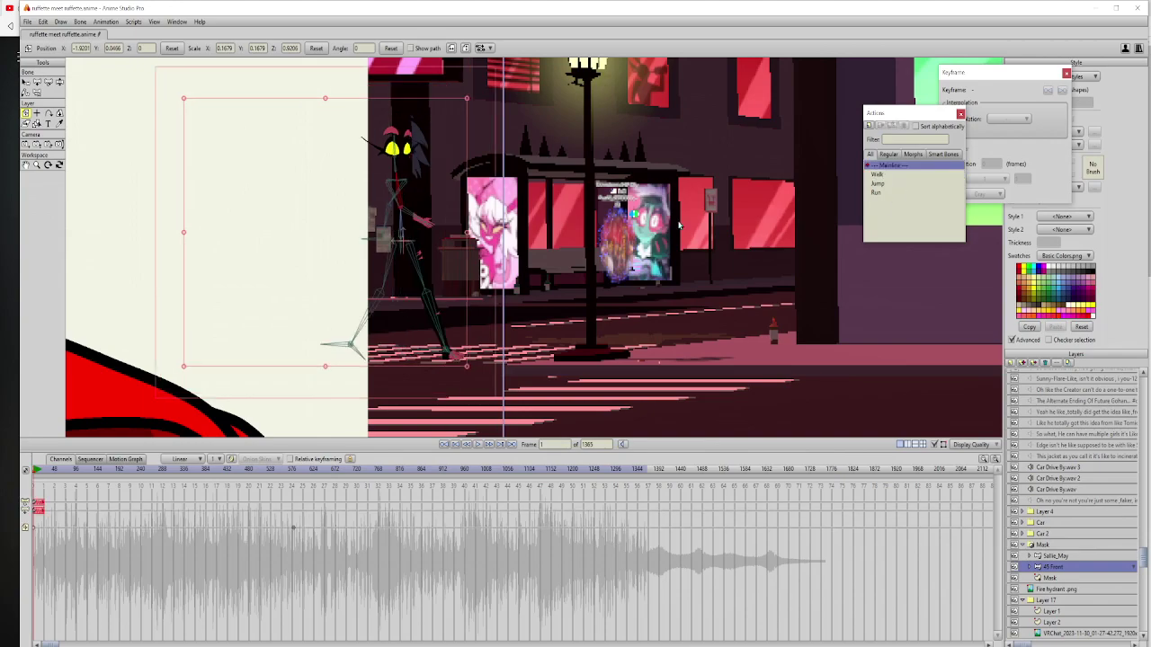
Step: Preview the 45 Front character's walk across the street up to its final position keyframe past the right edge
scroll(406, 292, down, 1)
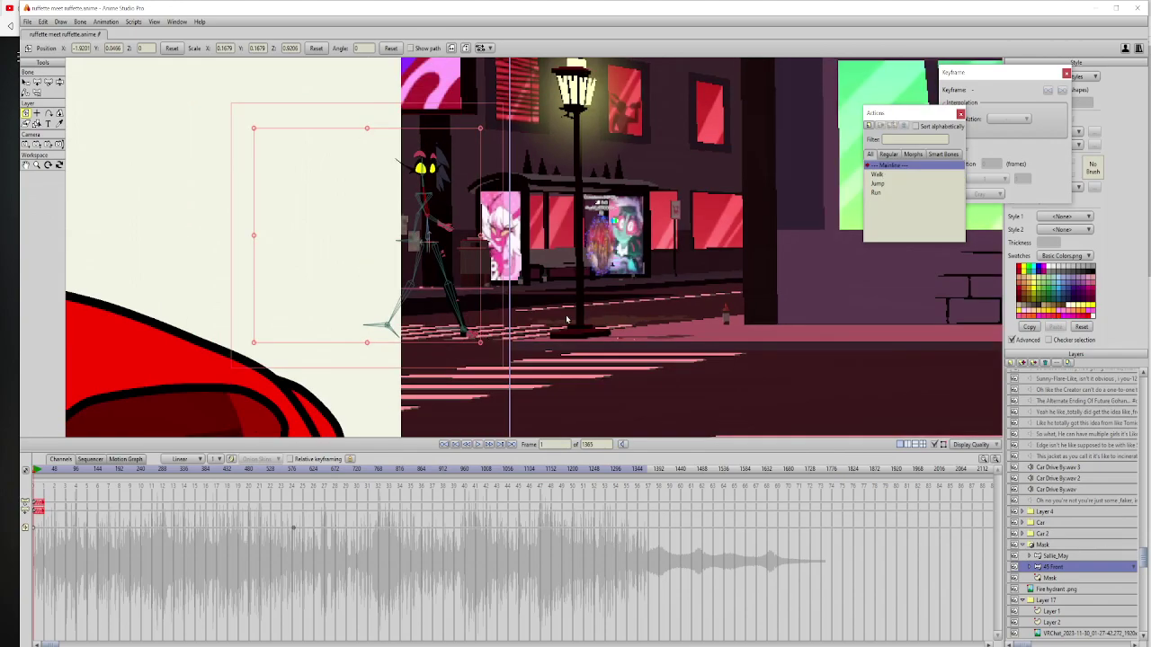
drag(580, 322, 405, 330)
scroll(412, 331, down, 2)
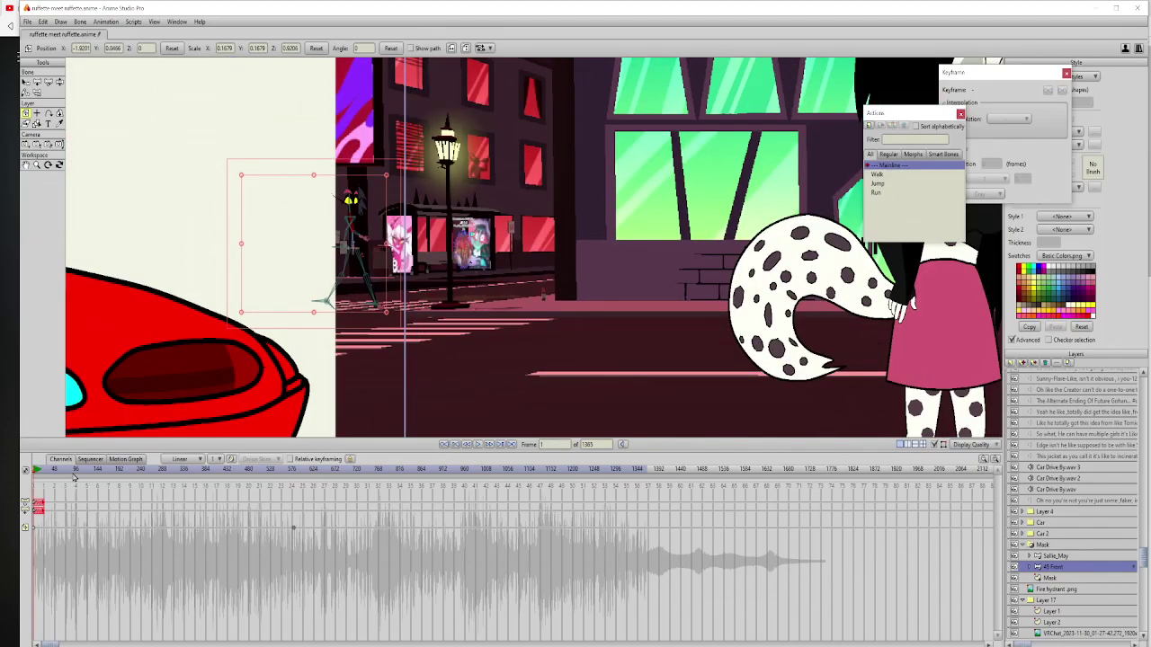
drag(117, 471, 294, 457)
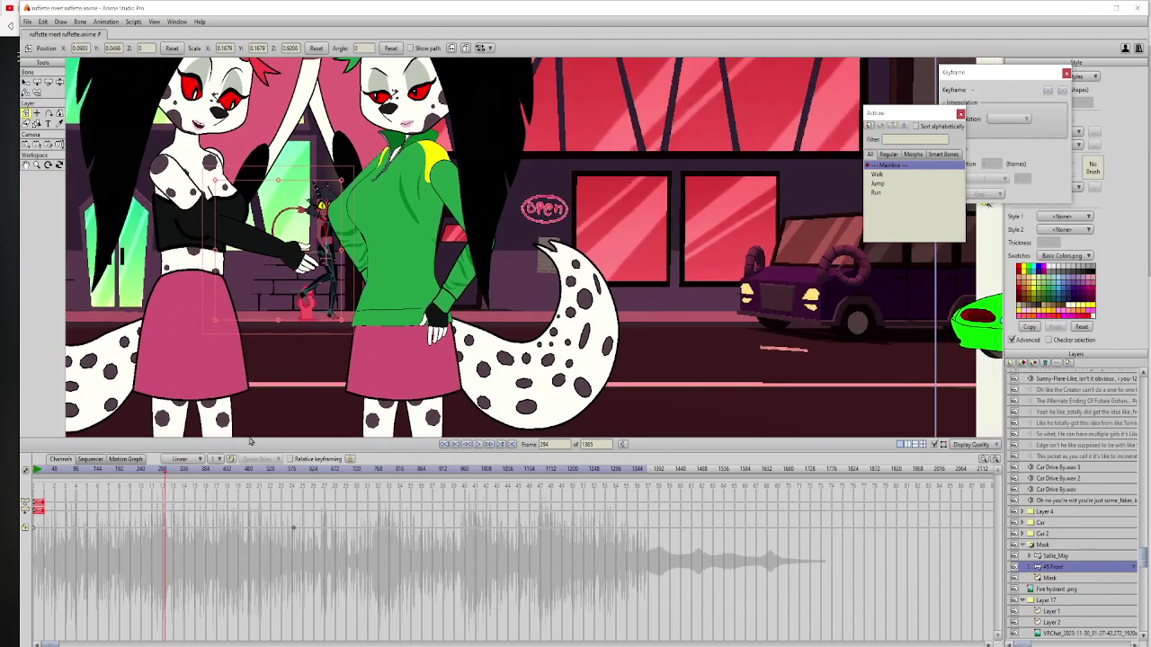
drag(190, 474, 293, 481)
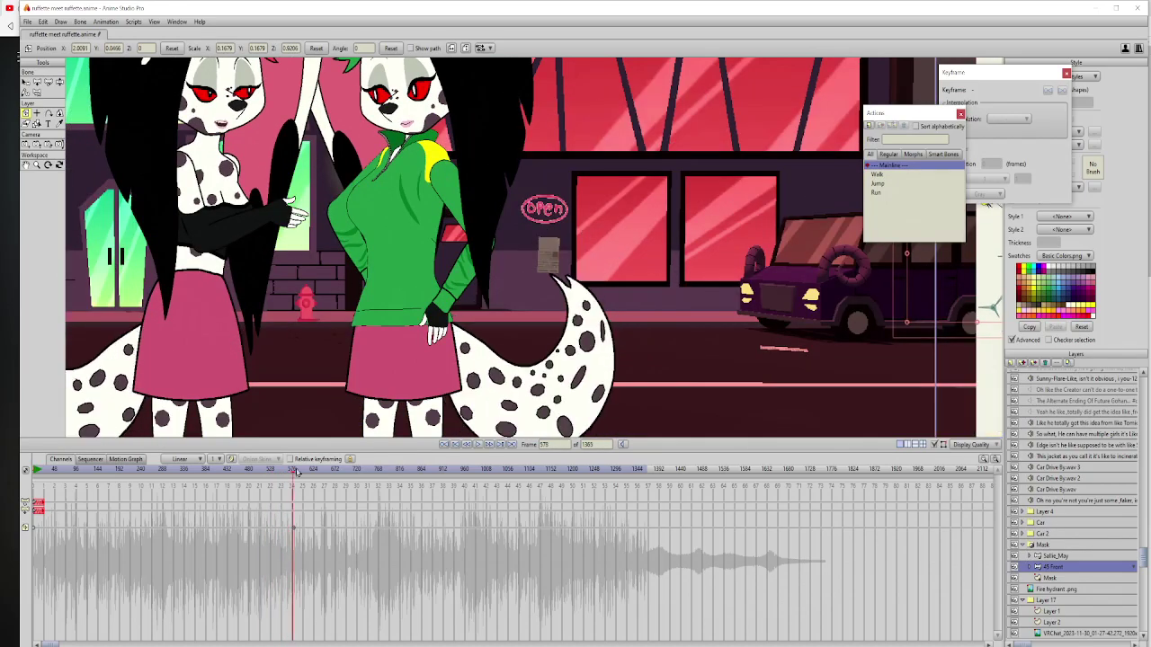
scroll(516, 324, down, 3)
drag(490, 320, 362, 320)
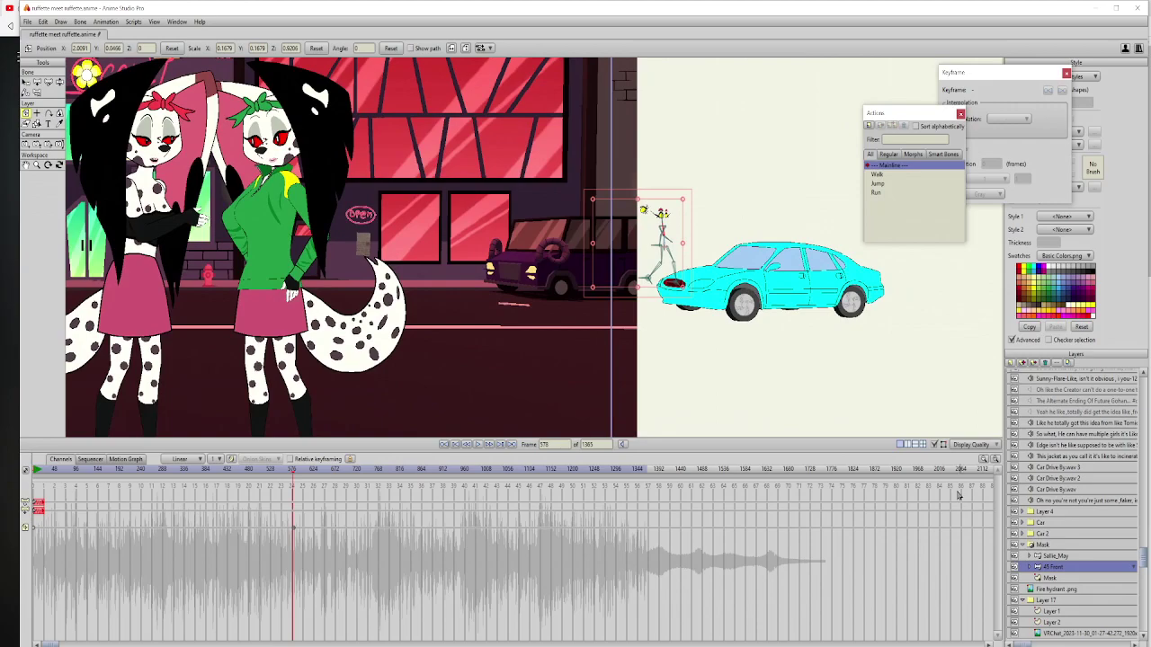
Step: At frame 1321, move the Sallie_May character across the street to just beyond the background's left edge, at X about -2.14
click(1056, 557)
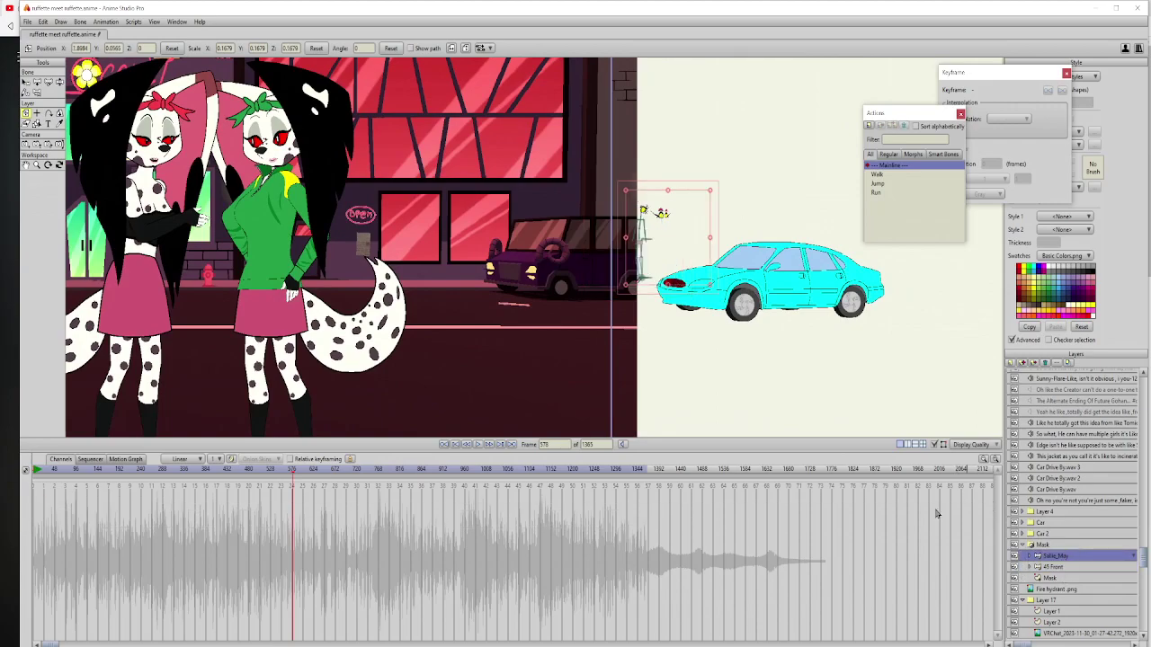
click(675, 235)
click(622, 474)
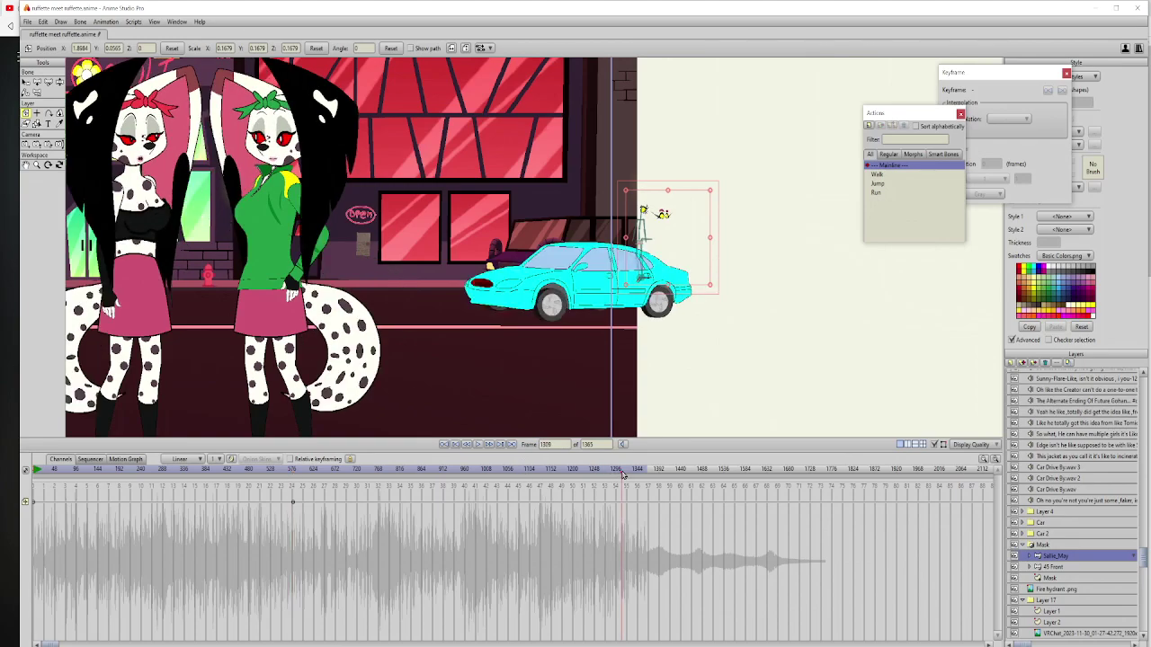
click(629, 478)
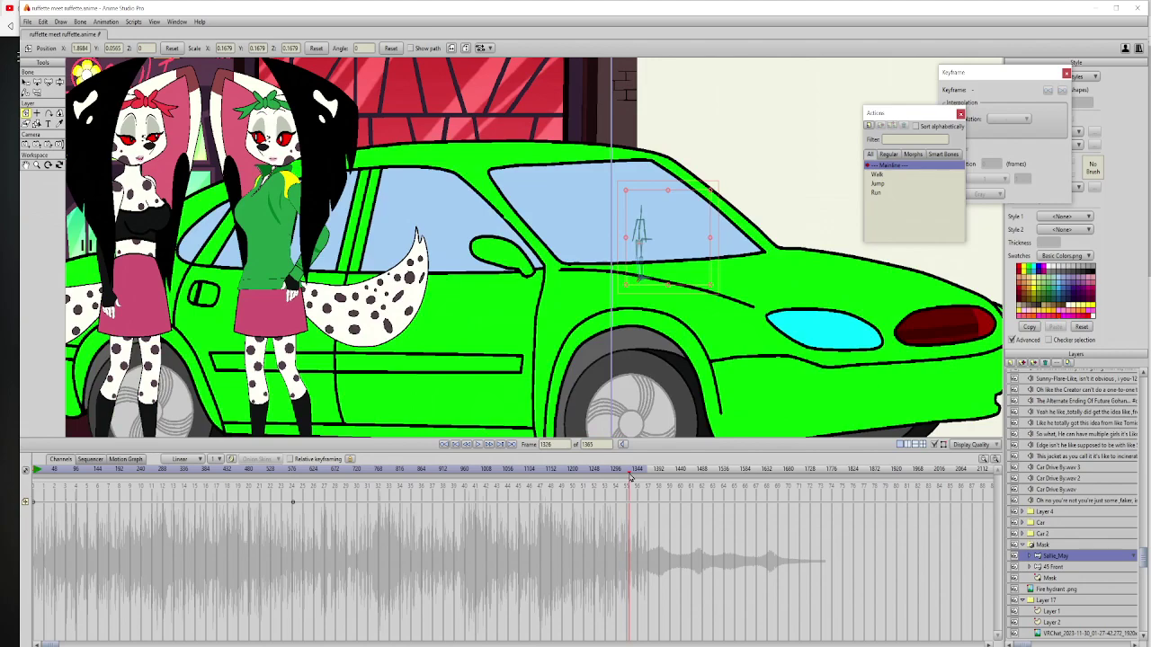
click(628, 477)
drag(628, 475, 627, 475)
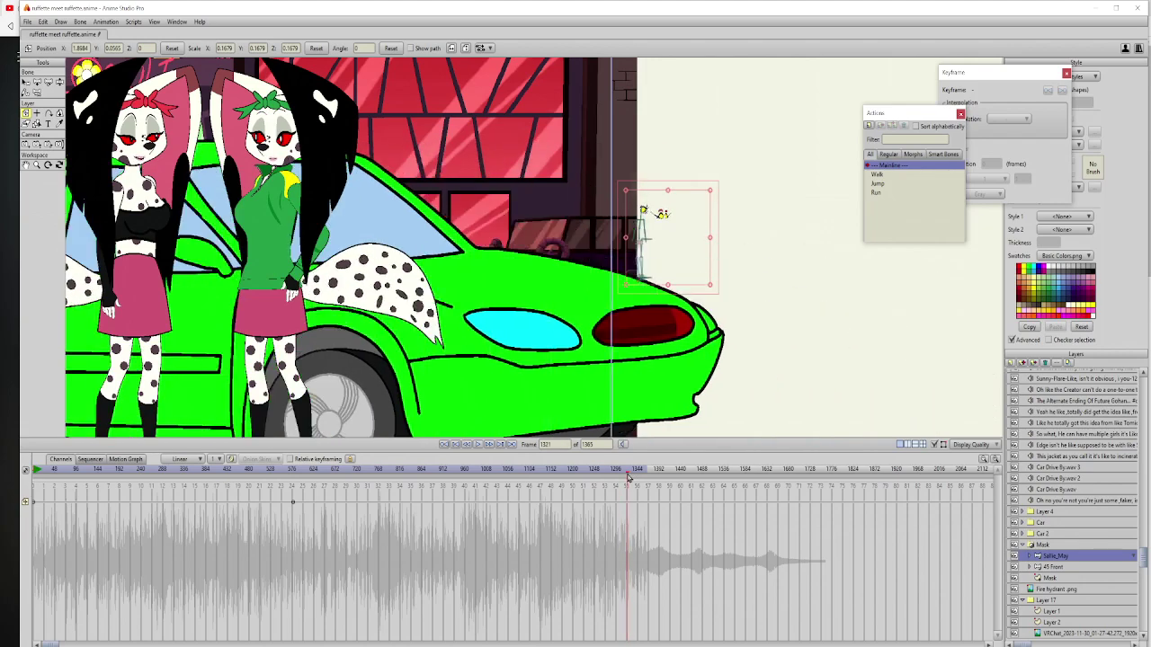
drag(490, 330, 814, 309)
scroll(814, 308, down, 2)
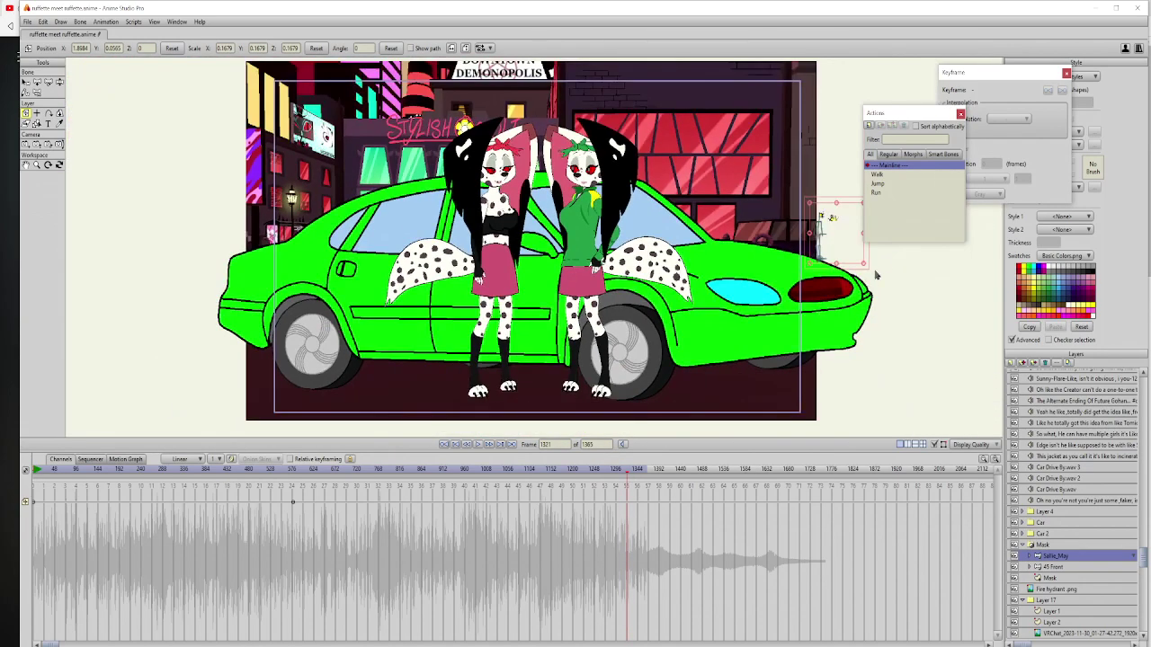
drag(826, 241, 296, 233)
drag(390, 236, 242, 249)
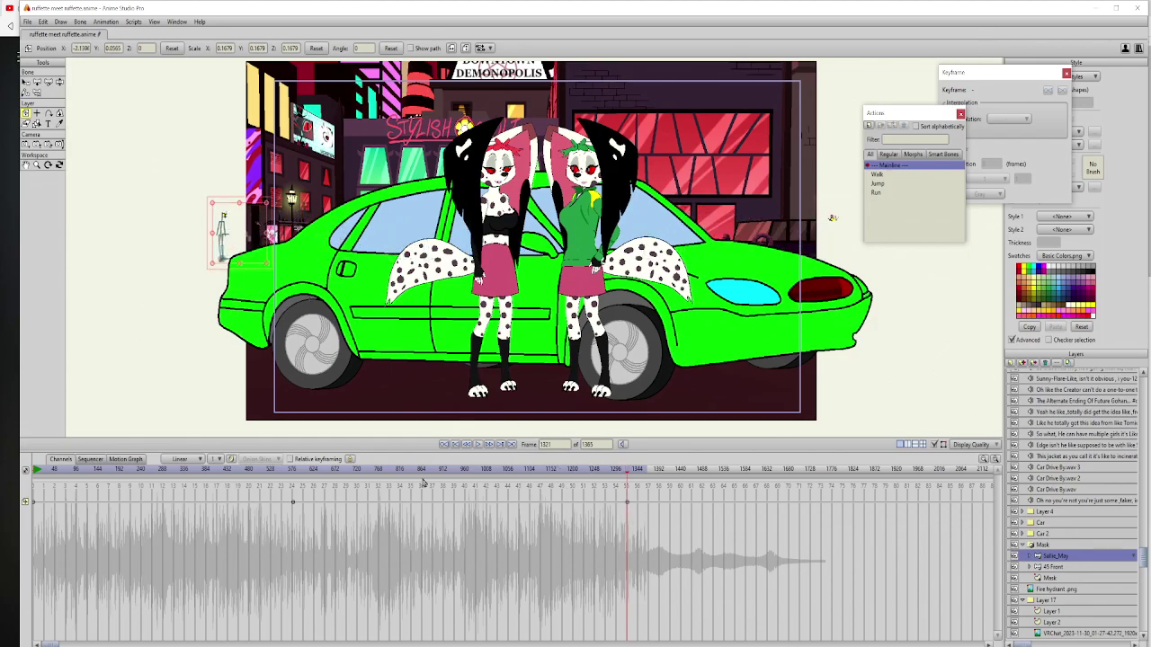
Step: Insert a reference to the Walk action on the Sallie_May layer at frame 577
click(290, 478)
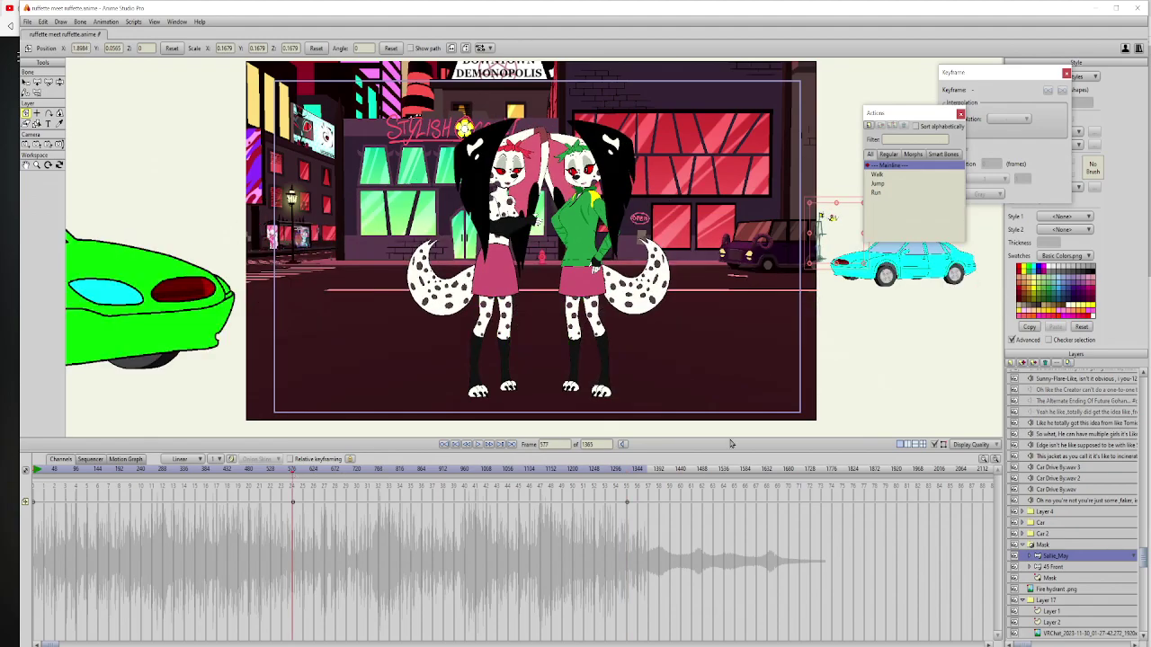
right_click(879, 175)
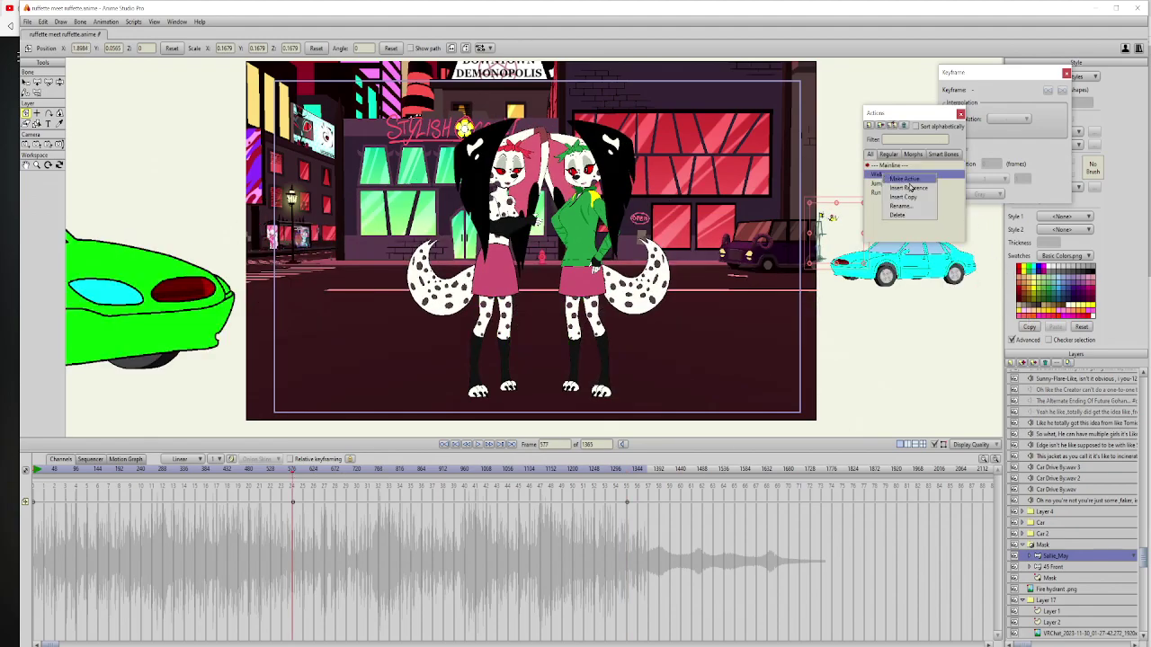
click(916, 188)
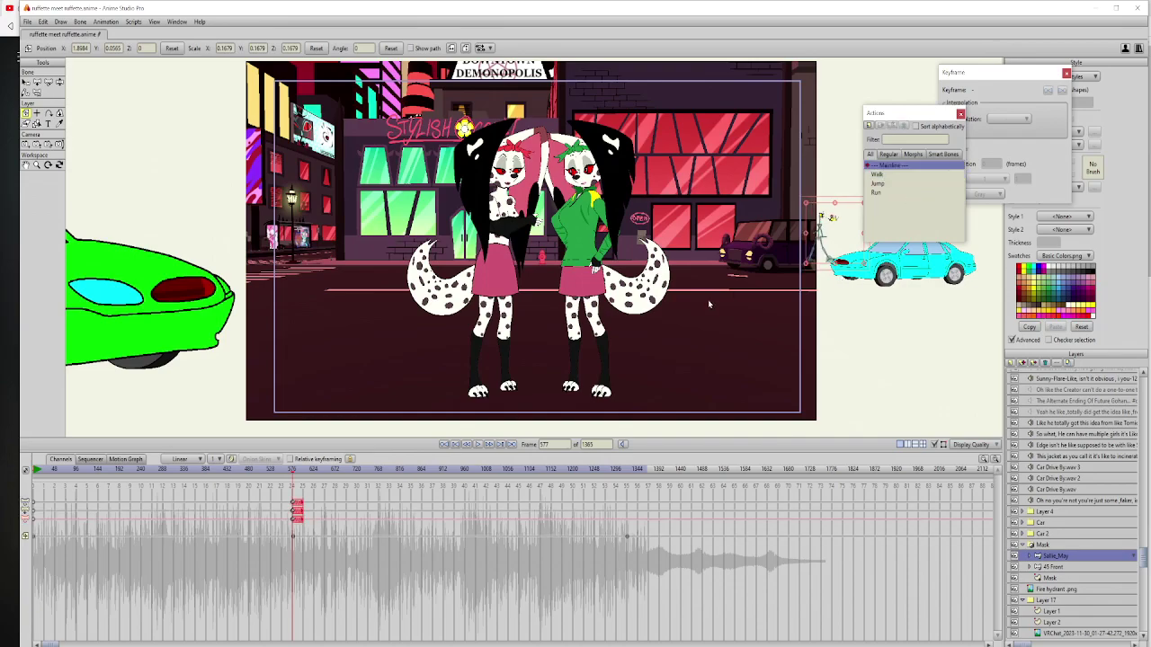
drag(684, 303, 585, 318)
scroll(586, 317, up, 3)
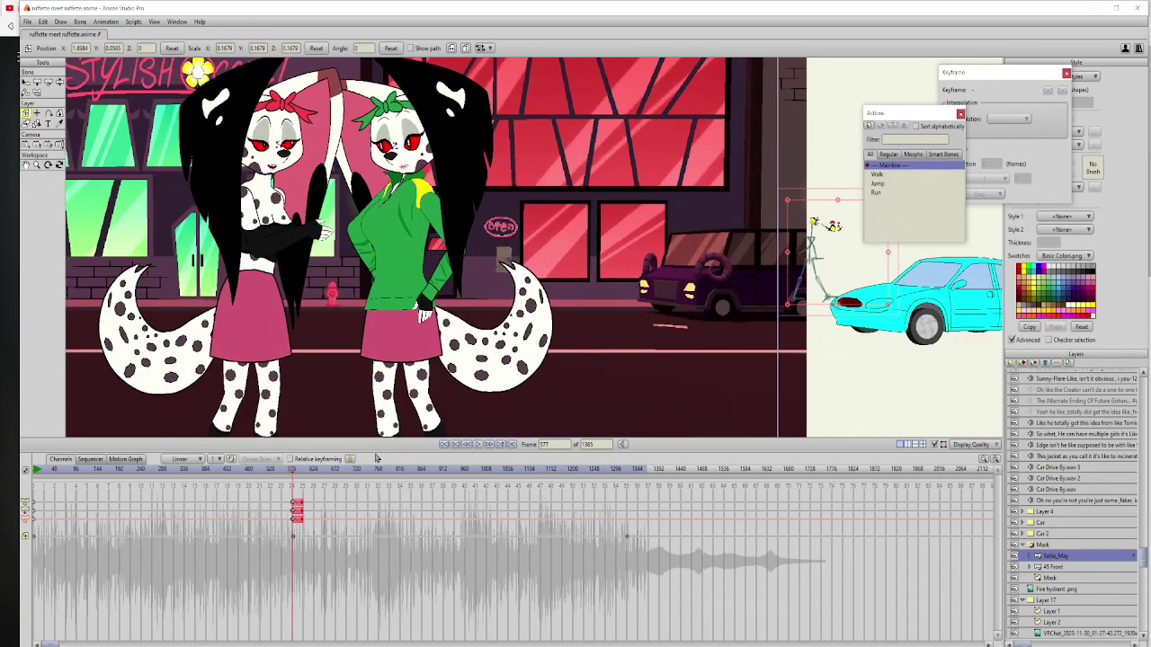
Step: Check the walking character around frame 291, then move the Fire hydrant .png layer above the collapsed Mask group
drag(103, 476, 165, 478)
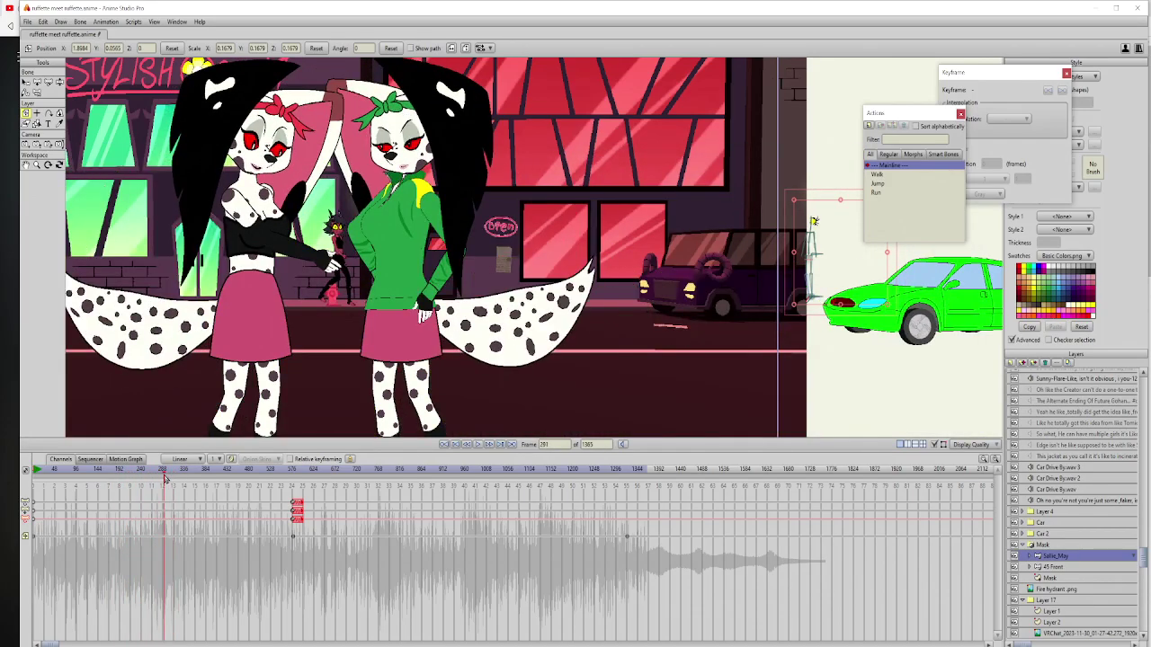
scroll(410, 300, up, 6)
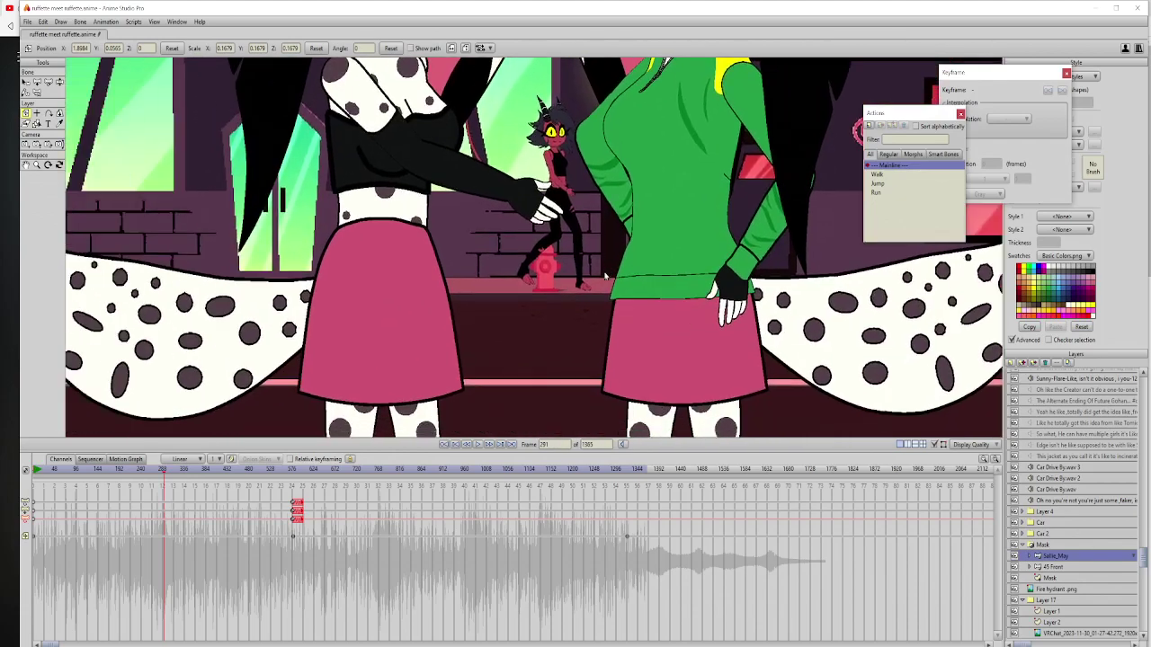
scroll(592, 284, up, 4)
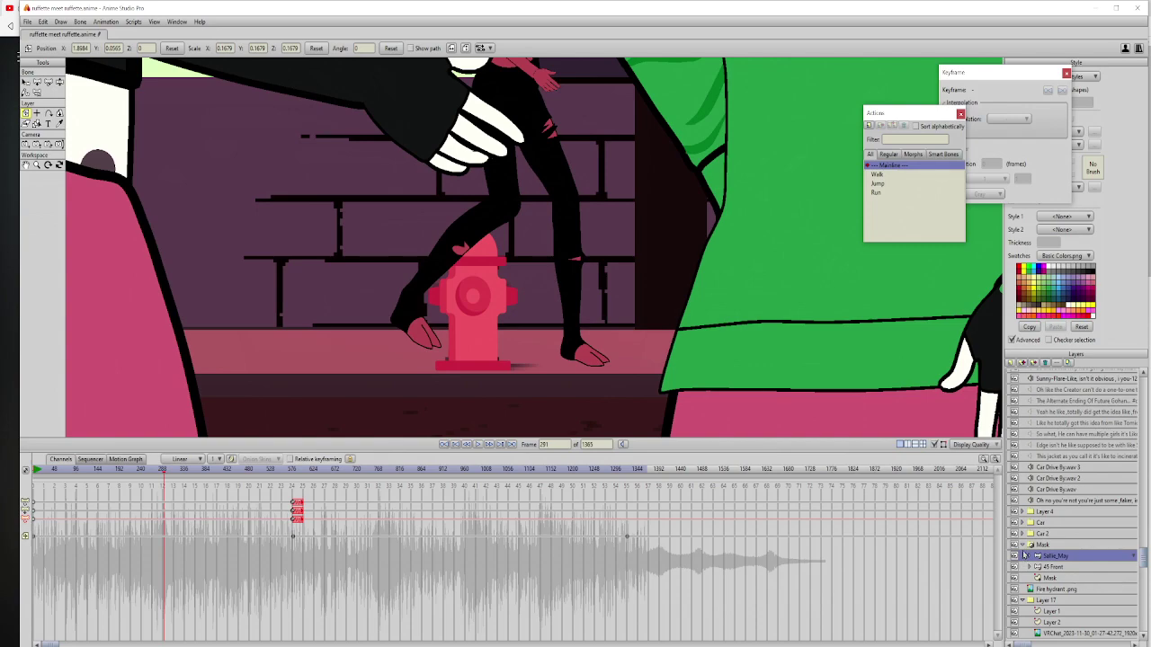
click(1023, 545)
click(1059, 579)
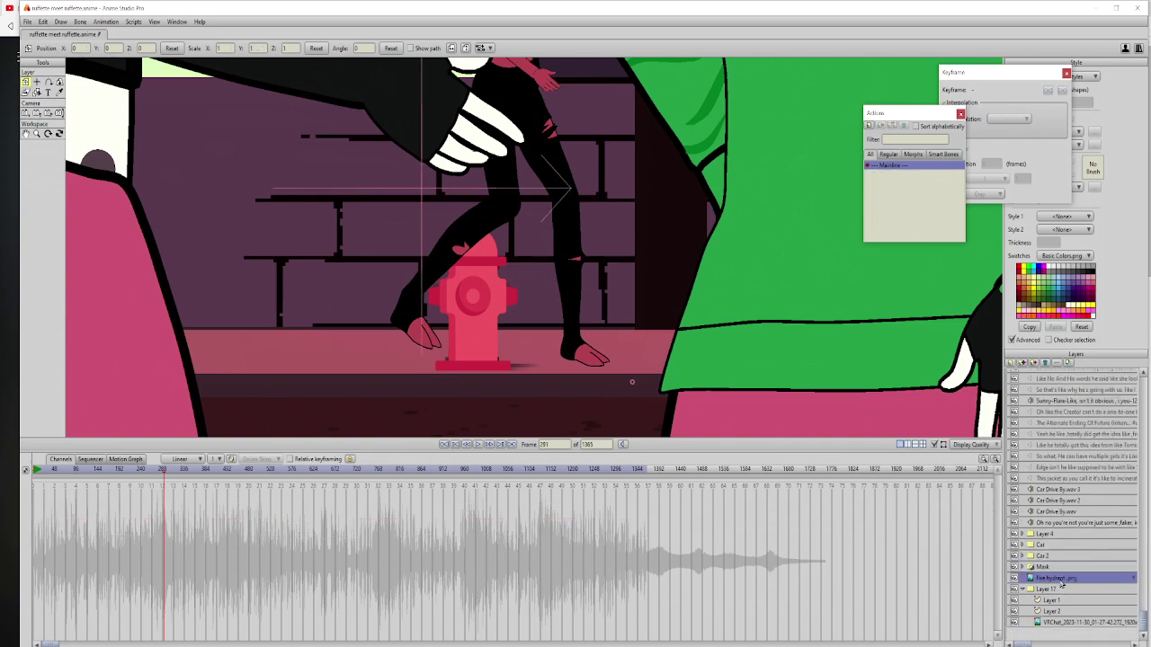
mouse_move(1062, 582)
mouse_down()
mouse_move(1066, 565)
mouse_move(1036, 568)
mouse_up()
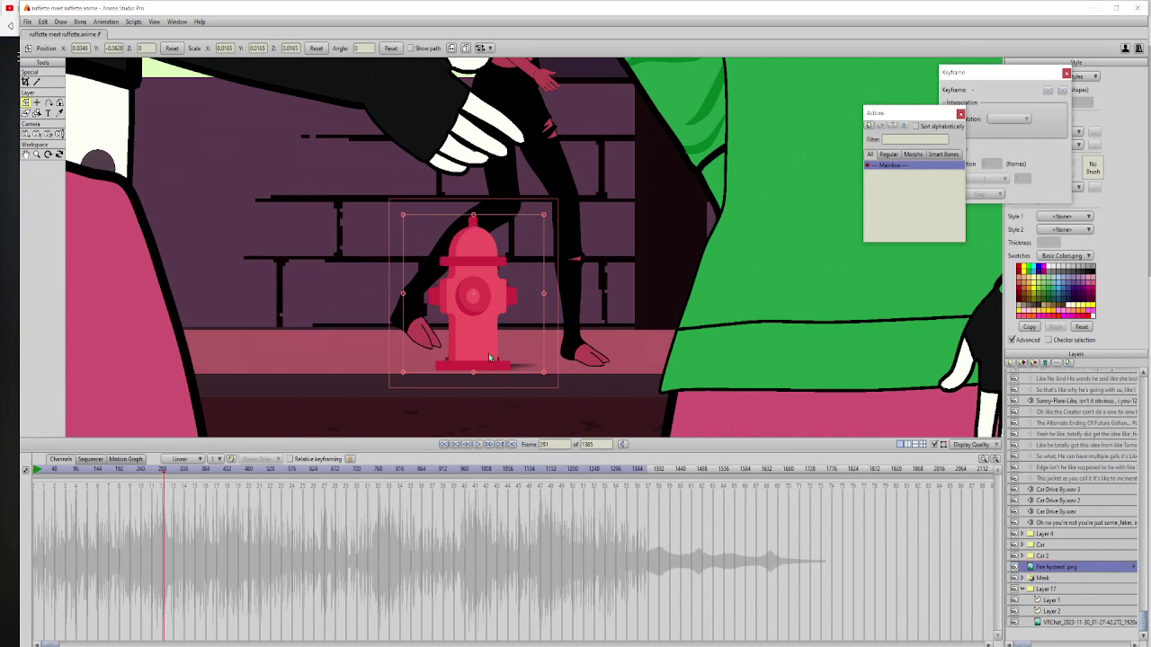
Step: Preview both background characters passing behind the main pair, and examine Sallie_May up close near frame 774
drag(139, 475, 186, 476)
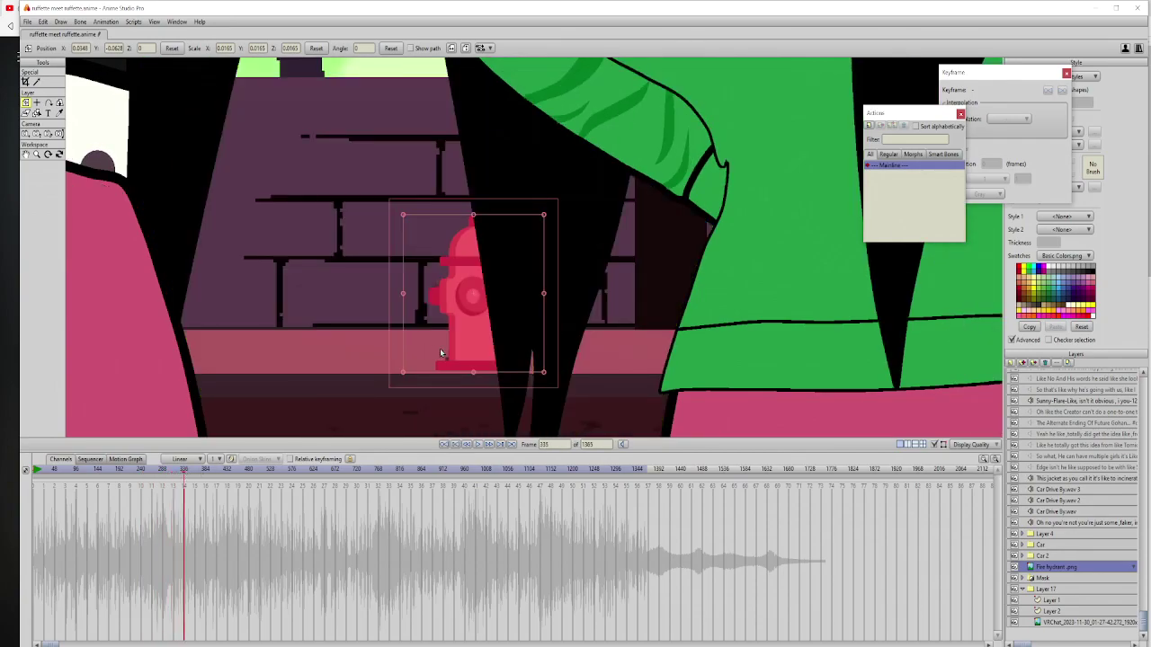
scroll(433, 353, down, 5)
drag(617, 363, 411, 386)
scroll(517, 354, down, 2)
drag(516, 354, 371, 408)
drag(200, 470, 382, 507)
drag(601, 287, 473, 309)
scroll(567, 309, up, 5)
scroll(473, 308, up, 4)
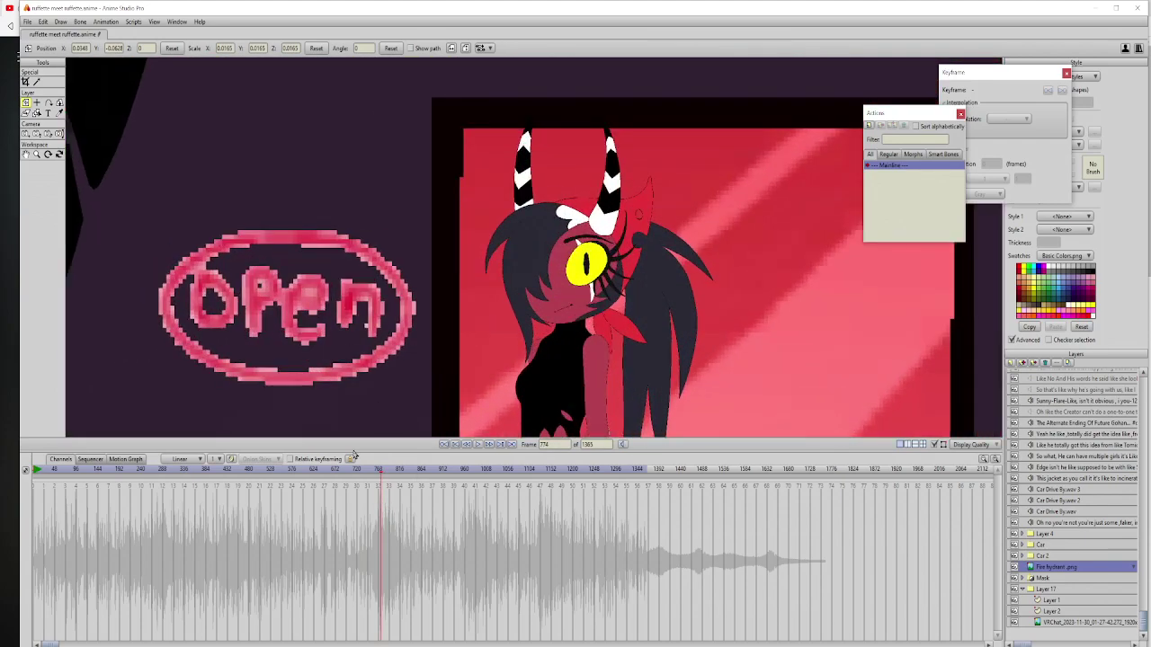
Step: Return to frame 0 and inspect Sallie_May's exposed yellow eye beyond the background's right edge
drag(351, 472, 25, 447)
scroll(617, 337, down, 10)
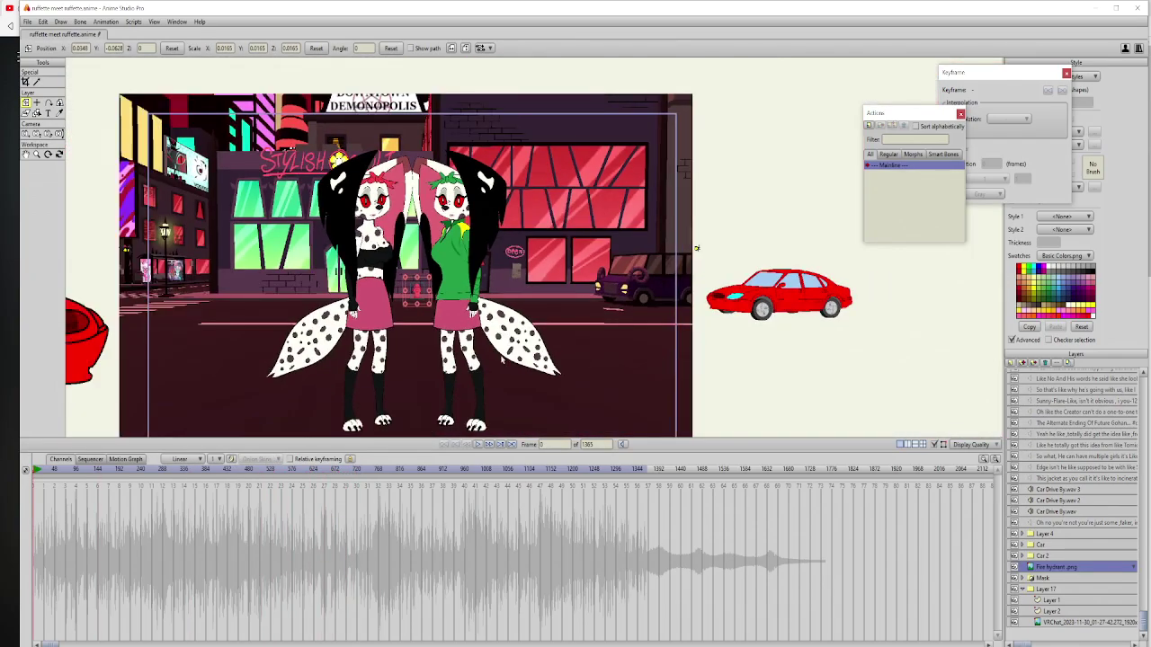
mouse_move(522, 349)
mouse_down()
mouse_move(859, 343)
mouse_move(506, 358)
mouse_up()
scroll(629, 279, up, 8)
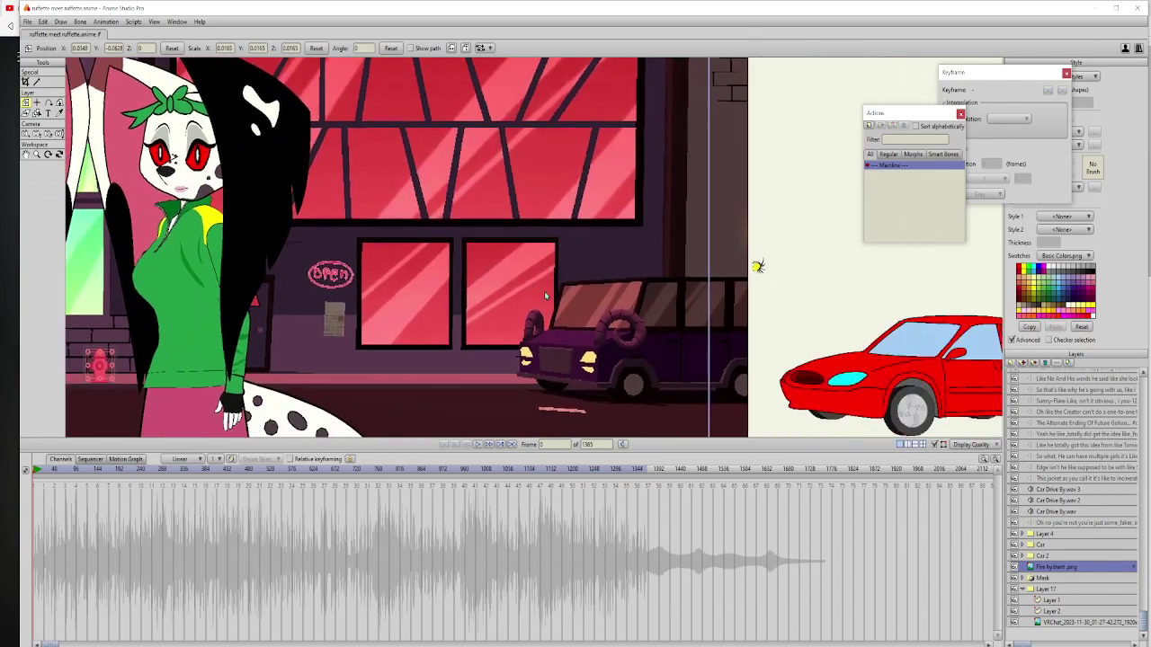
drag(754, 306, 504, 275)
scroll(681, 291, up, 4)
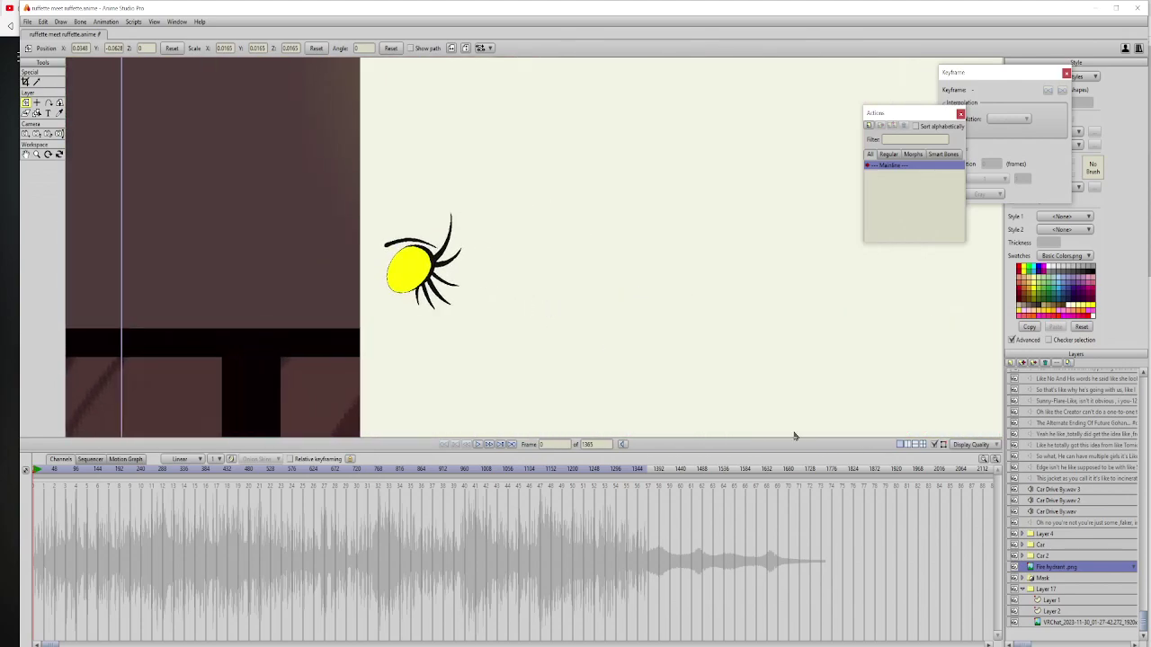
Step: Bind the Head group inside the Sallie_May layer to her Head bone, then reselect the Sallie_May layer
click(1025, 579)
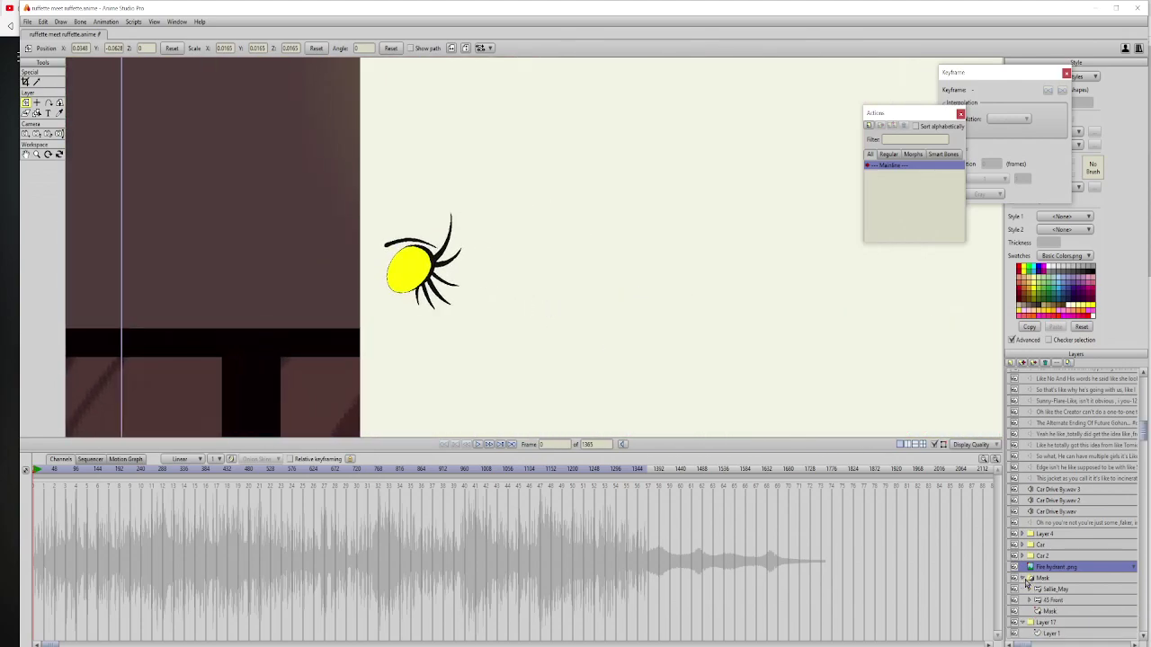
click(1063, 602)
click(1068, 590)
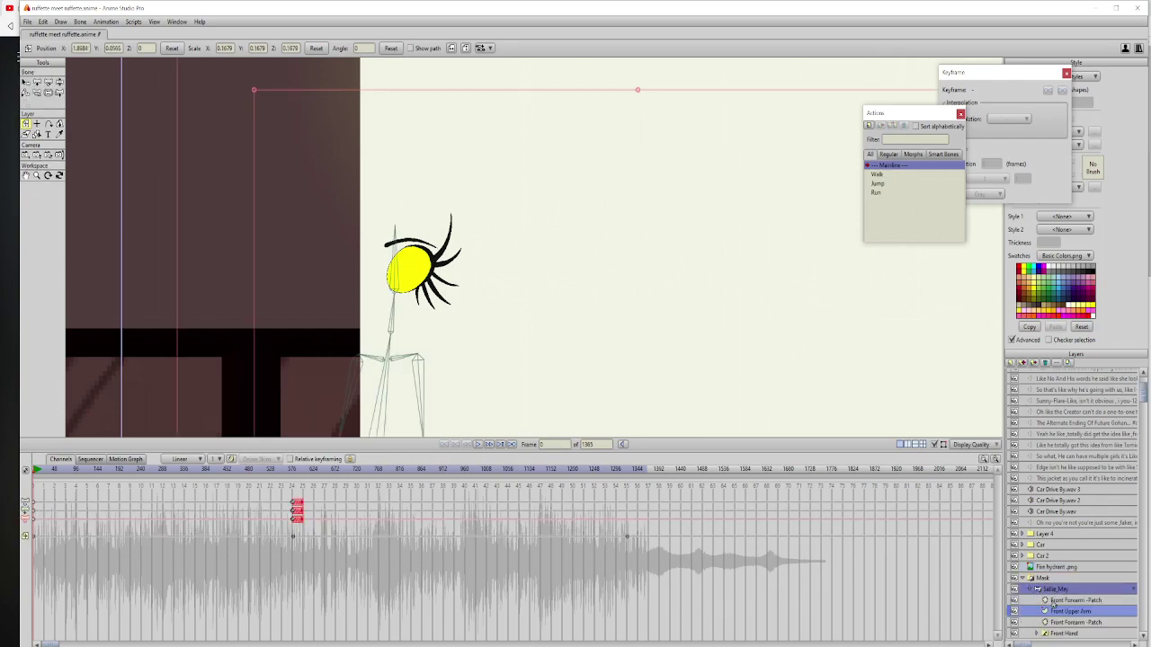
click(1029, 590)
scroll(1067, 604, down, 3)
click(1059, 591)
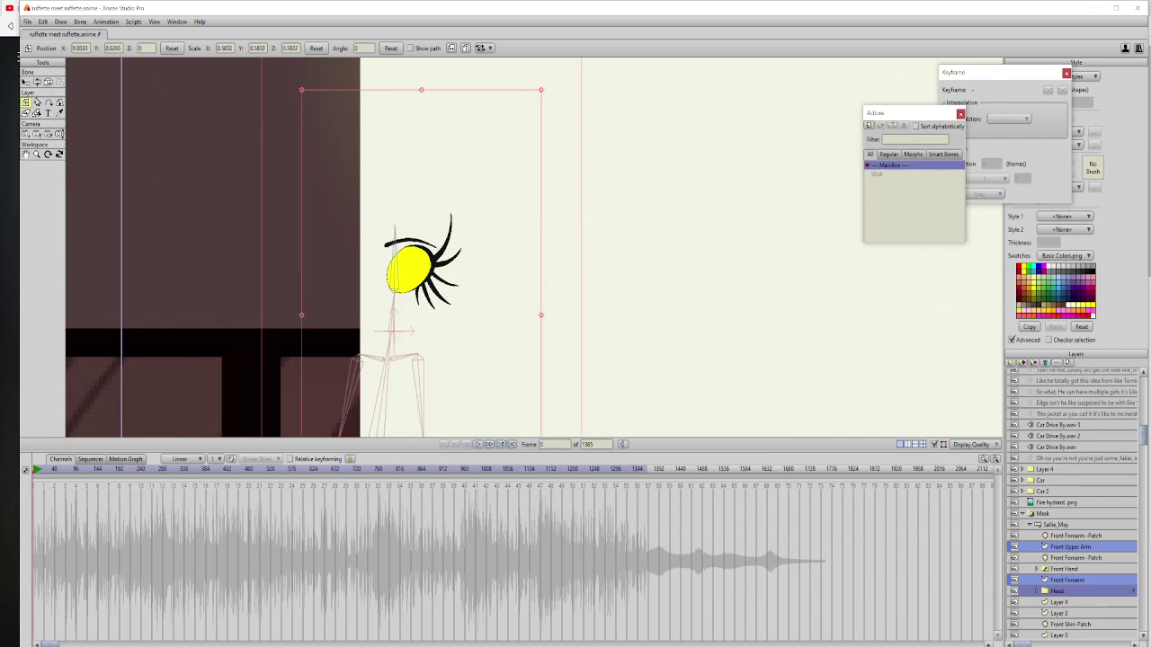
click(49, 82)
click(396, 270)
scroll(374, 357, down, 3)
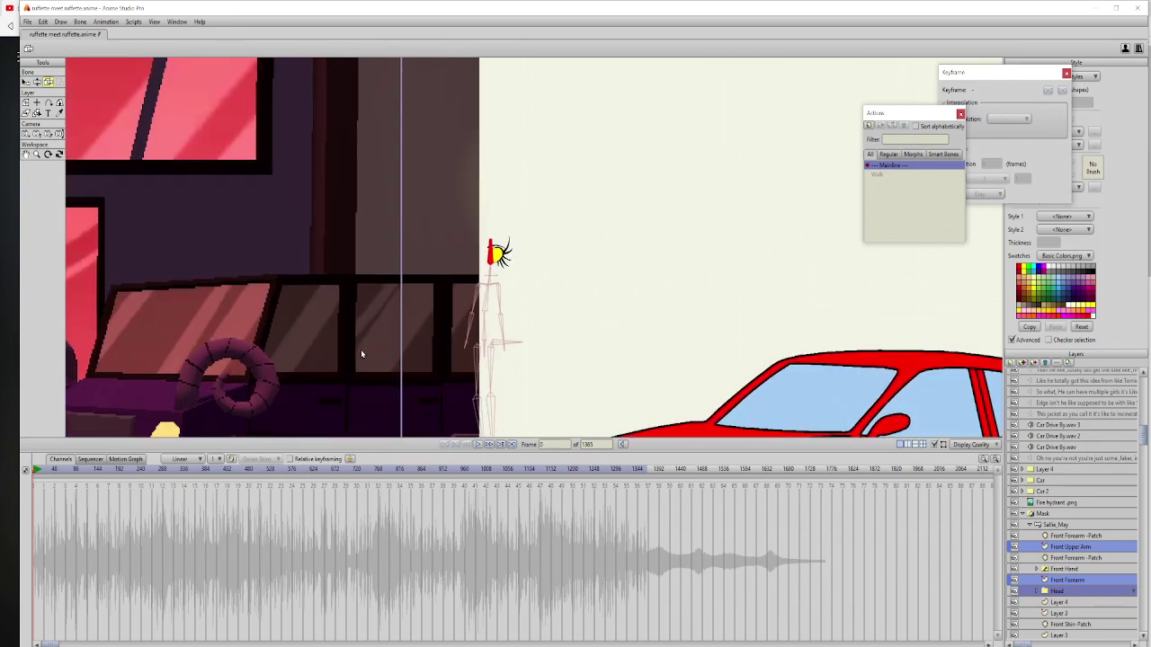
click(1054, 526)
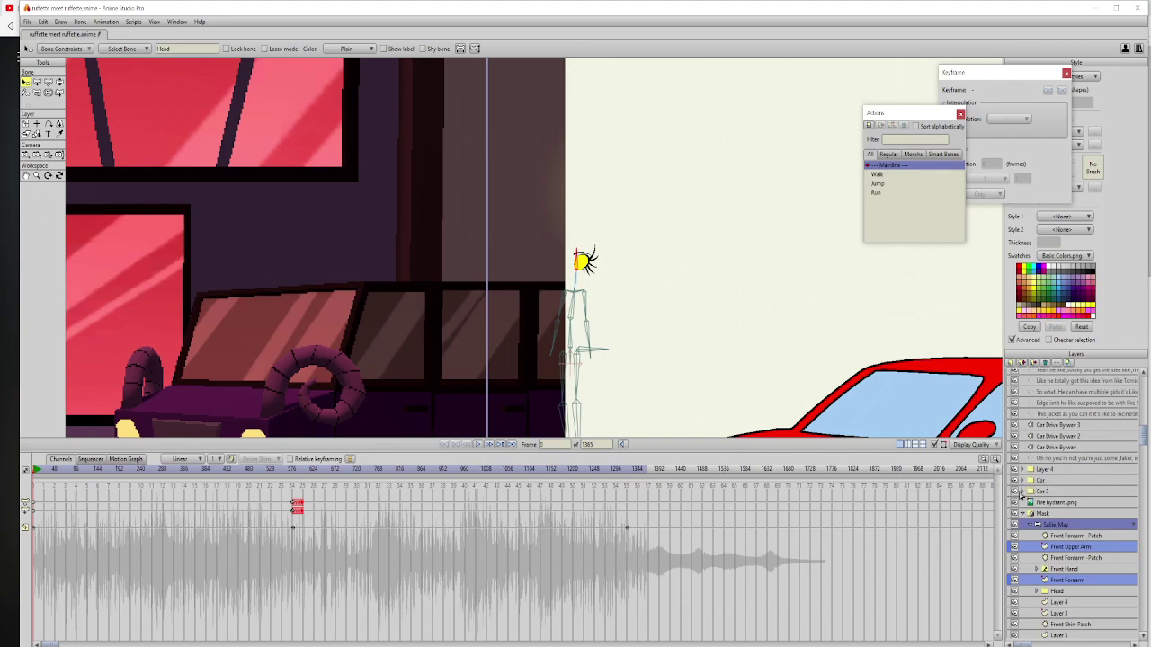
Step: Hide the Car and Car 2 layers and bring Sallie_May's head up close at frame 612
click(1016, 493)
drag(377, 329, 518, 246)
drag(332, 323, 402, 308)
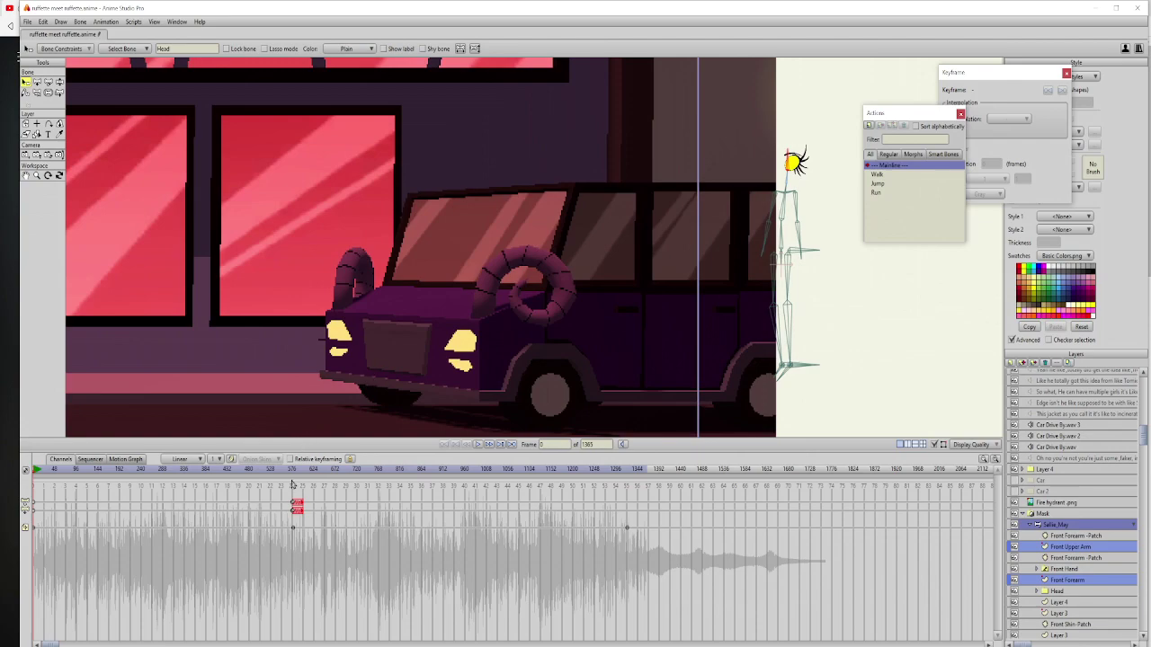
mouse_move(297, 474)
mouse_down()
mouse_move(366, 484)
mouse_move(298, 472)
mouse_move(311, 474)
mouse_up()
click(325, 475)
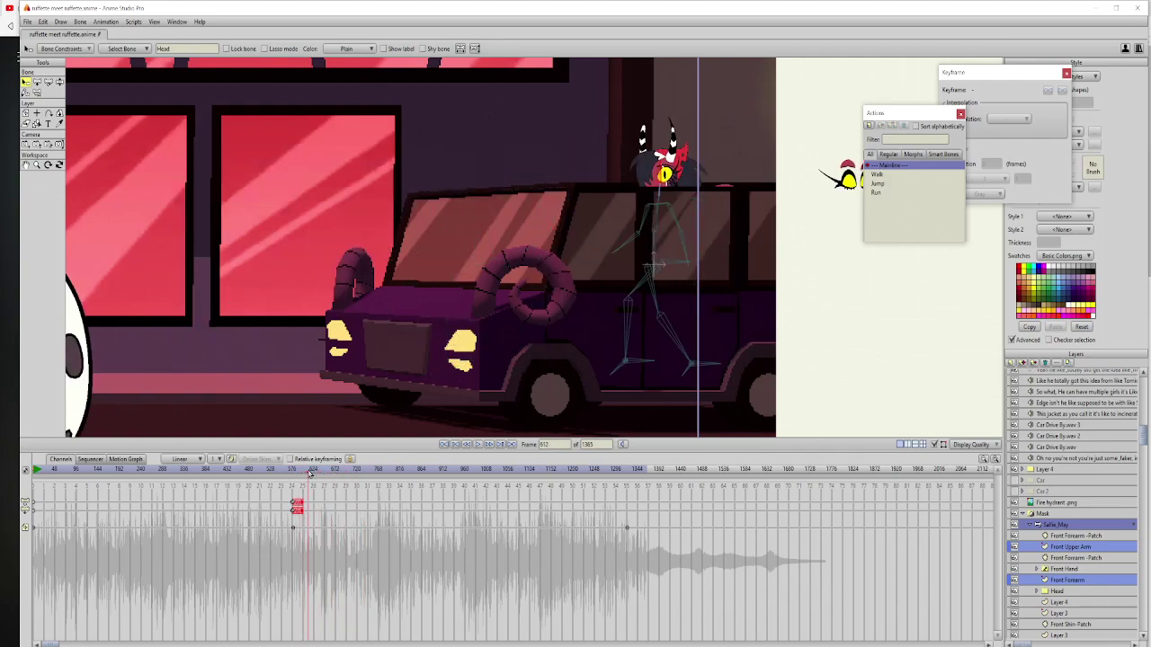
scroll(553, 258, up, 5)
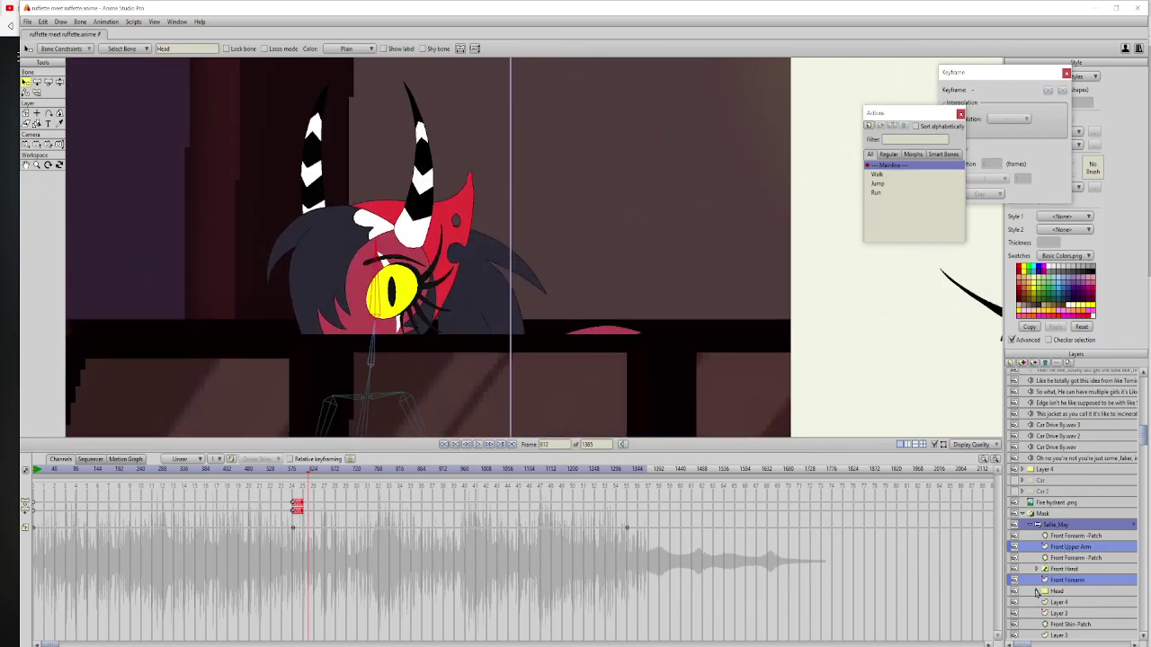
Step: Rename the eye rig's bone layer inside Sallie_May's Head group as Eyeball
click(1035, 592)
click(1070, 539)
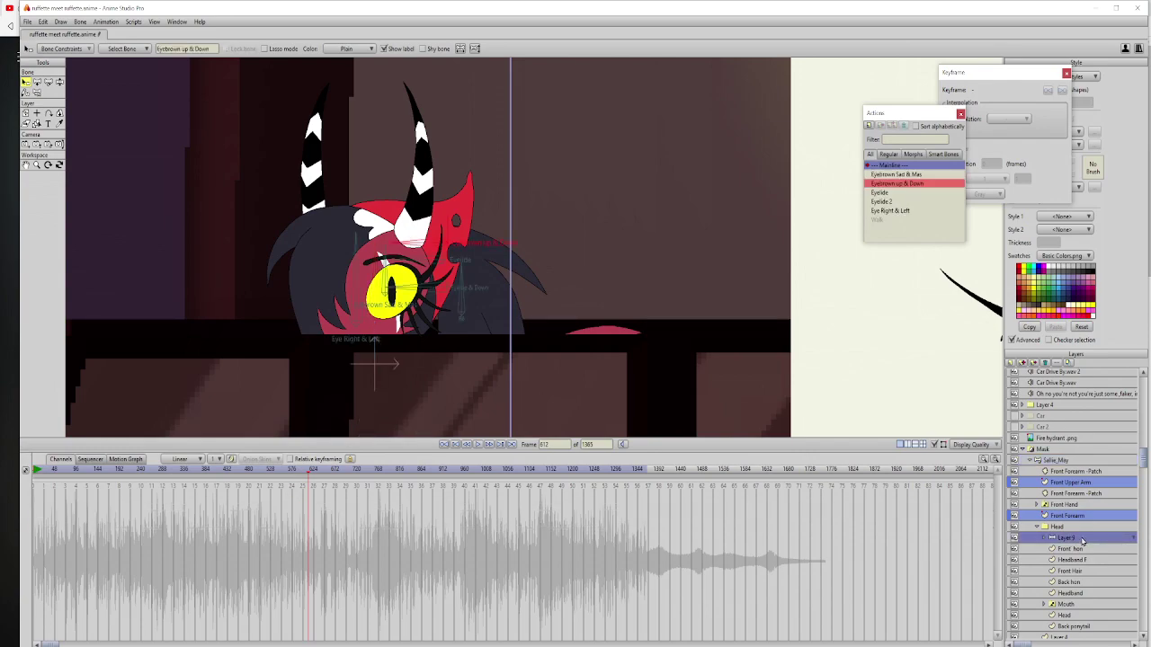
double_click(1082, 539)
click(699, 275)
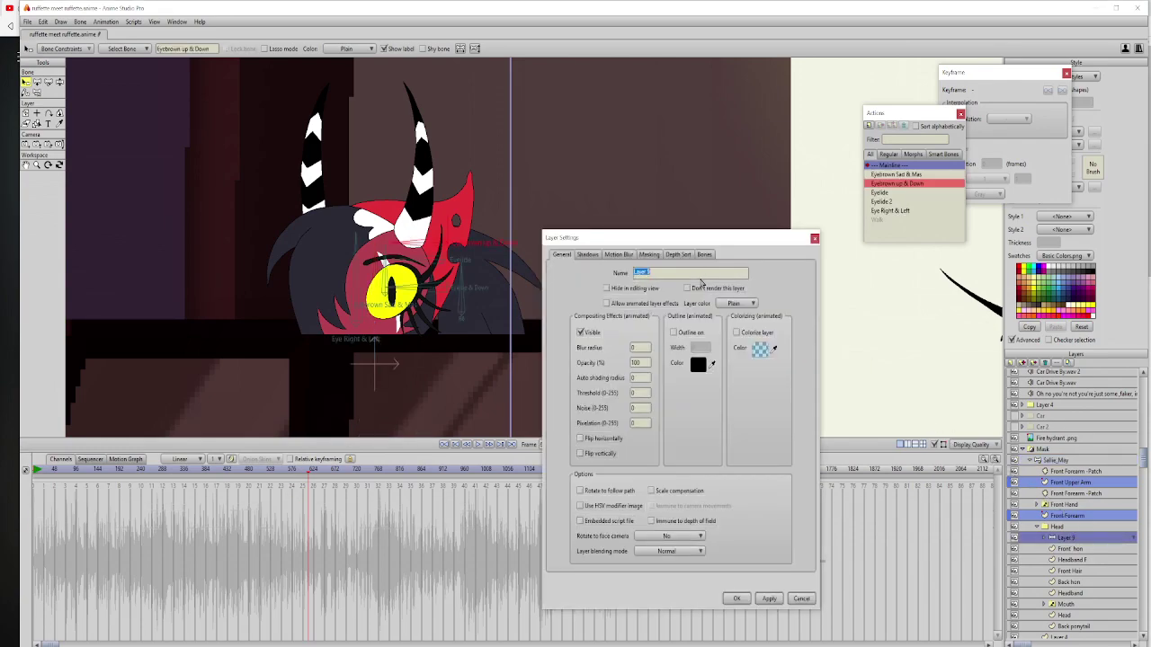
text(Eyeball)
key(Return)
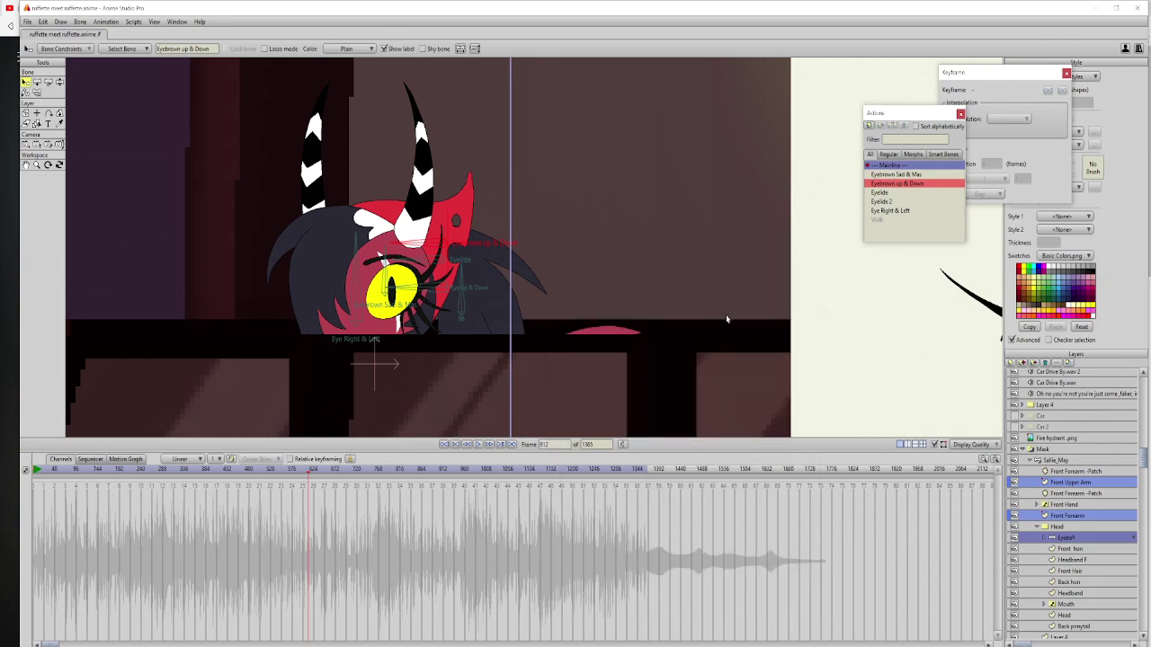
Step: Pose Sallie_May's eye controls at frame 612, turning the pupil toward her walking direction and lowering the eyelid and eyebrow
click(59, 82)
scroll(333, 290, up, 2)
drag(270, 299, 207, 298)
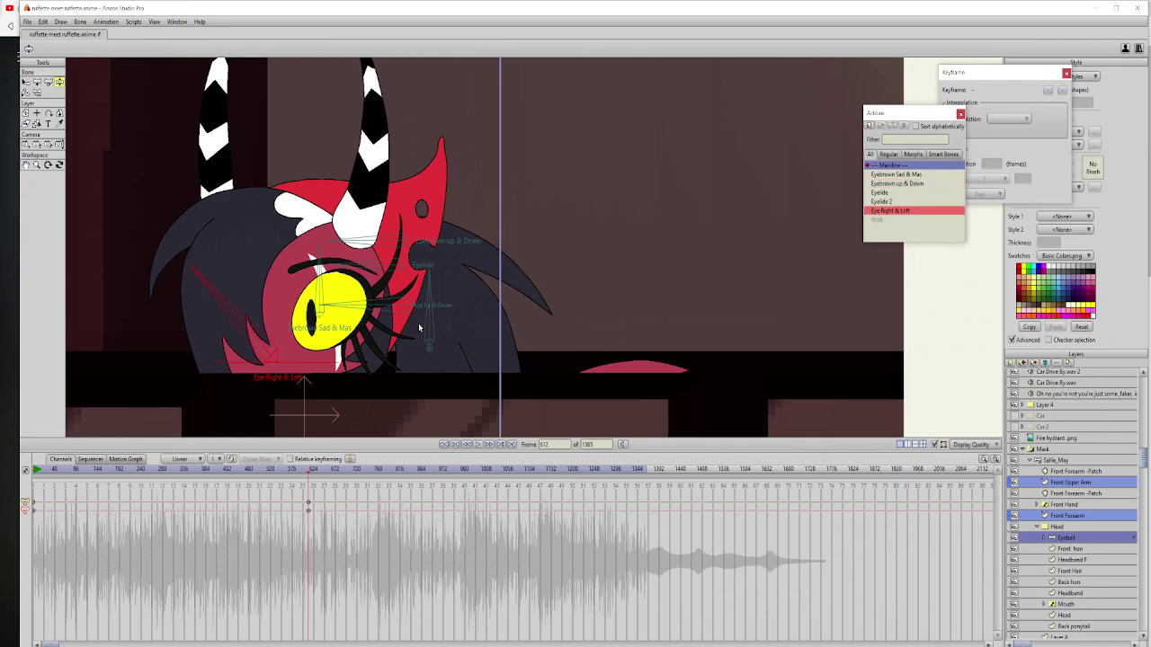
drag(370, 269, 370, 293)
drag(367, 234, 480, 317)
scroll(355, 306, down, 5)
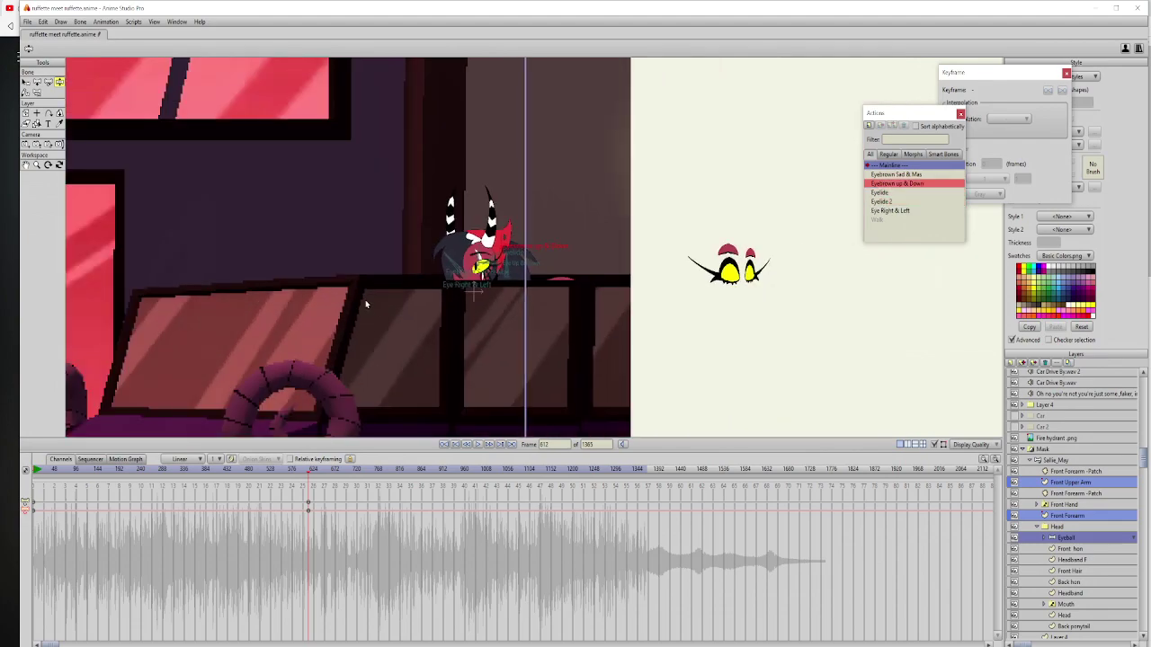
Step: View the whole street scene, return to frame 0 and preview the background walkers around frame 279
scroll(402, 315, up, 3)
scroll(417, 316, down, 6)
drag(297, 297, 528, 292)
scroll(403, 280, down, 3)
scroll(298, 141, up, 2)
drag(298, 141, 293, 160)
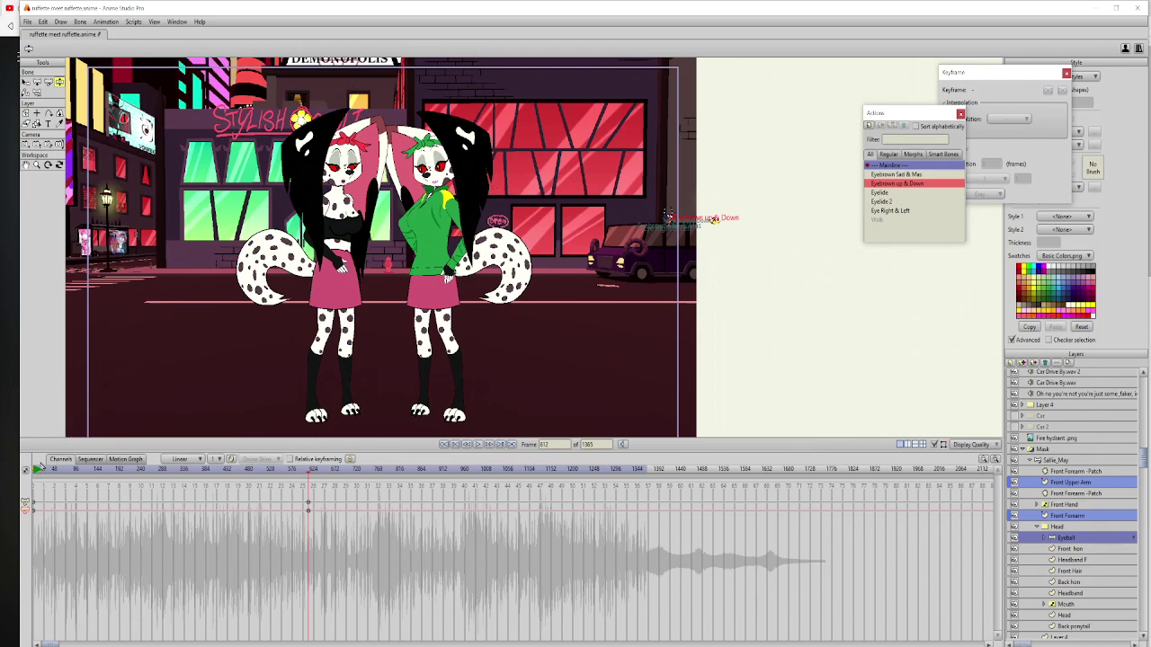
click(38, 470)
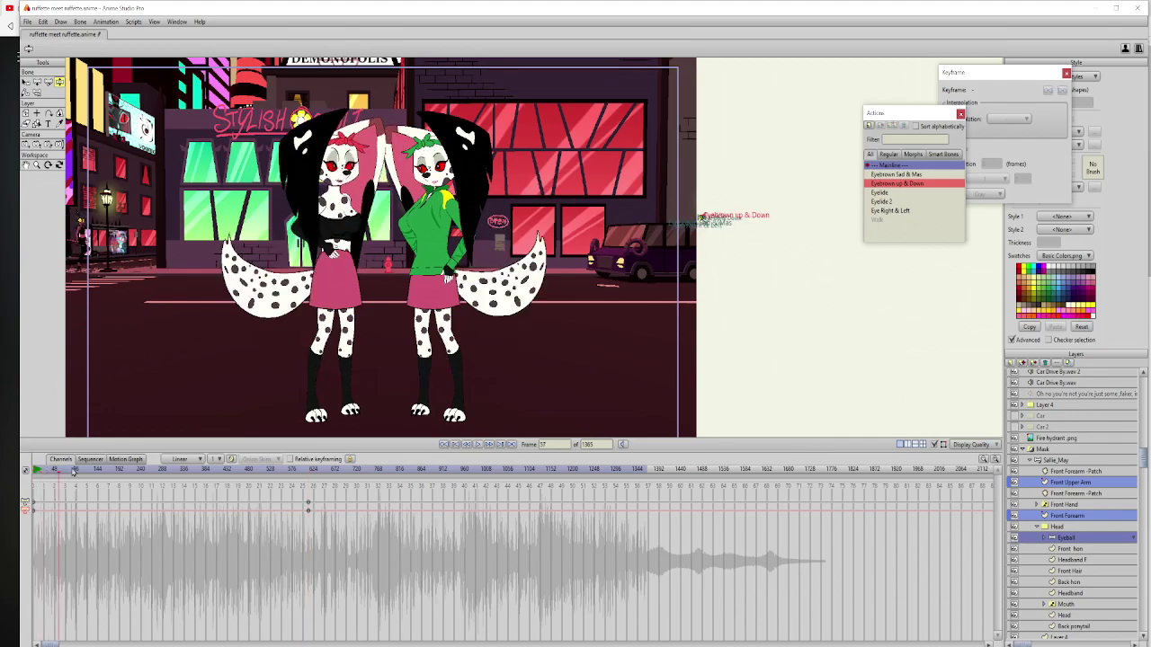
drag(151, 474, 3, 521)
drag(275, 364, 395, 281)
scroll(394, 277, down, 2)
scroll(395, 277, down, 1)
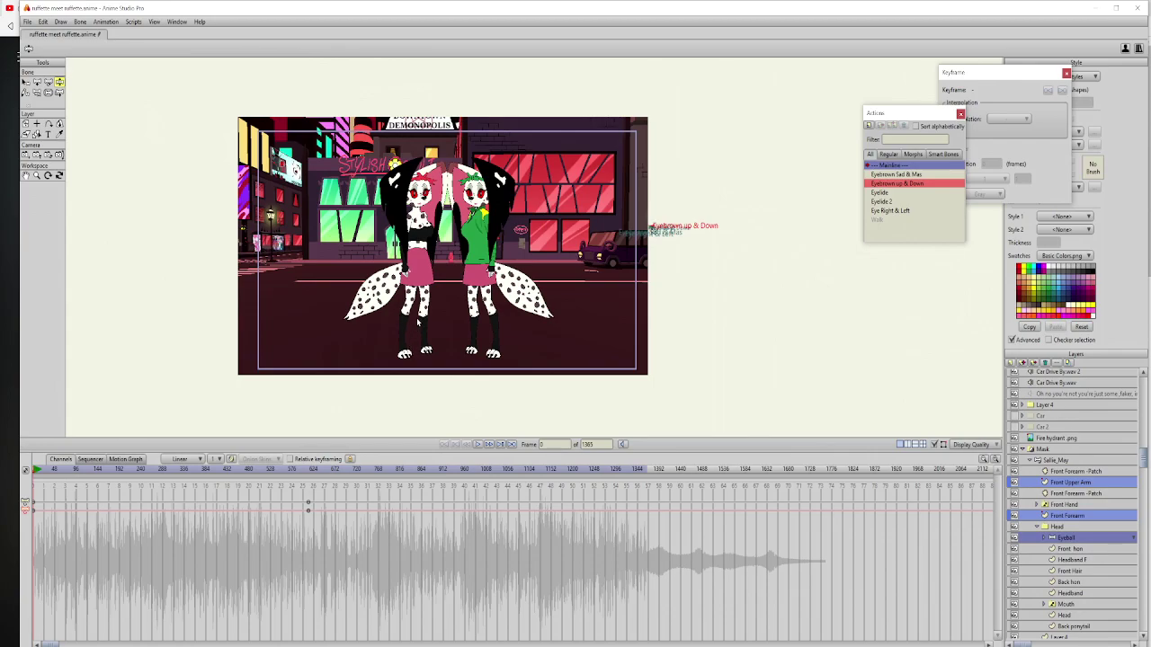
scroll(395, 333, up, 2)
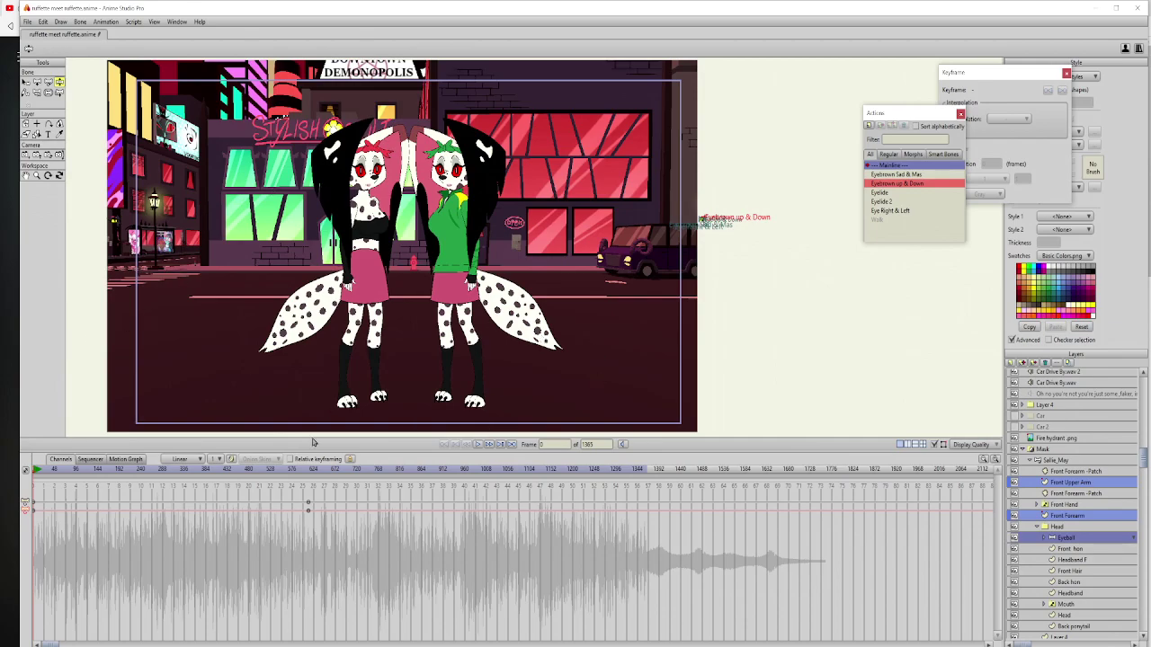
drag(305, 475, 160, 474)
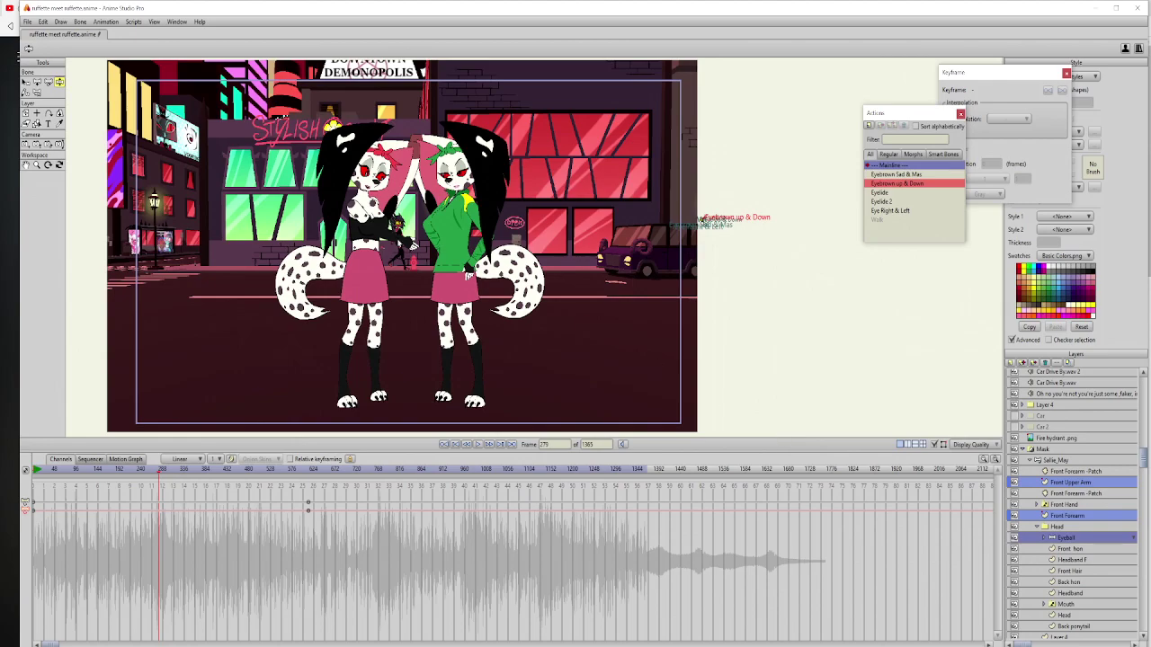
Step: Collapse the Sallie_May layer and make the Car and Car 2 layers visible again
click(1026, 461)
click(1031, 461)
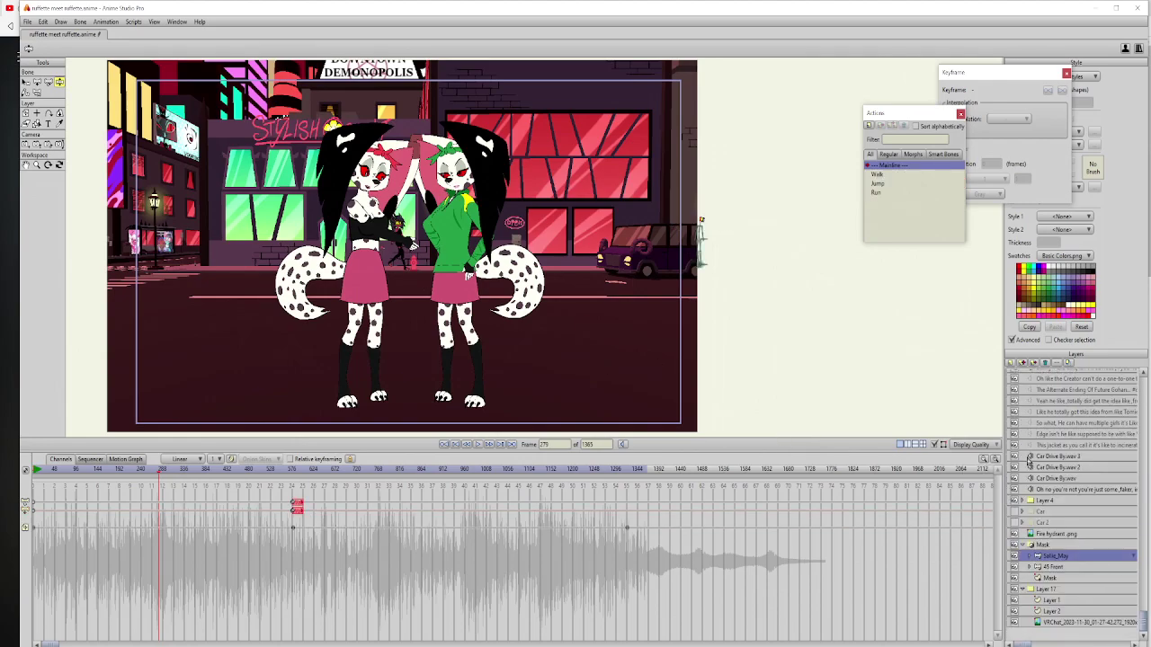
click(1014, 522)
click(1014, 512)
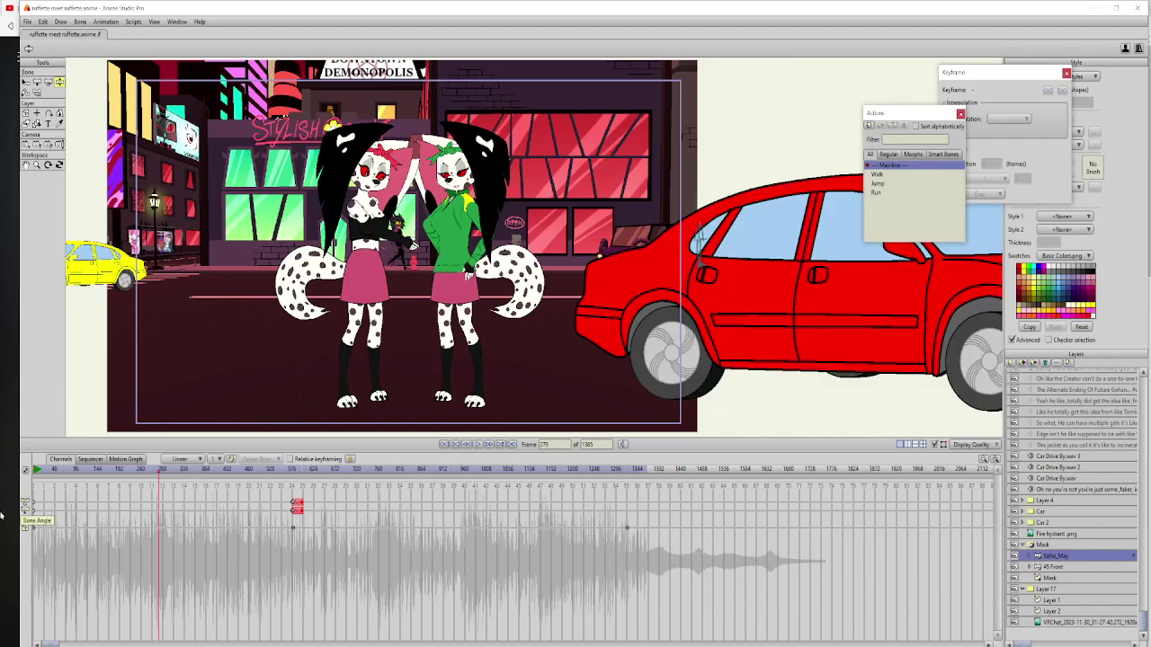
Step: Show the audio clips in the Sequencer and check the passing cars and walkers up to about frame 900
click(90, 459)
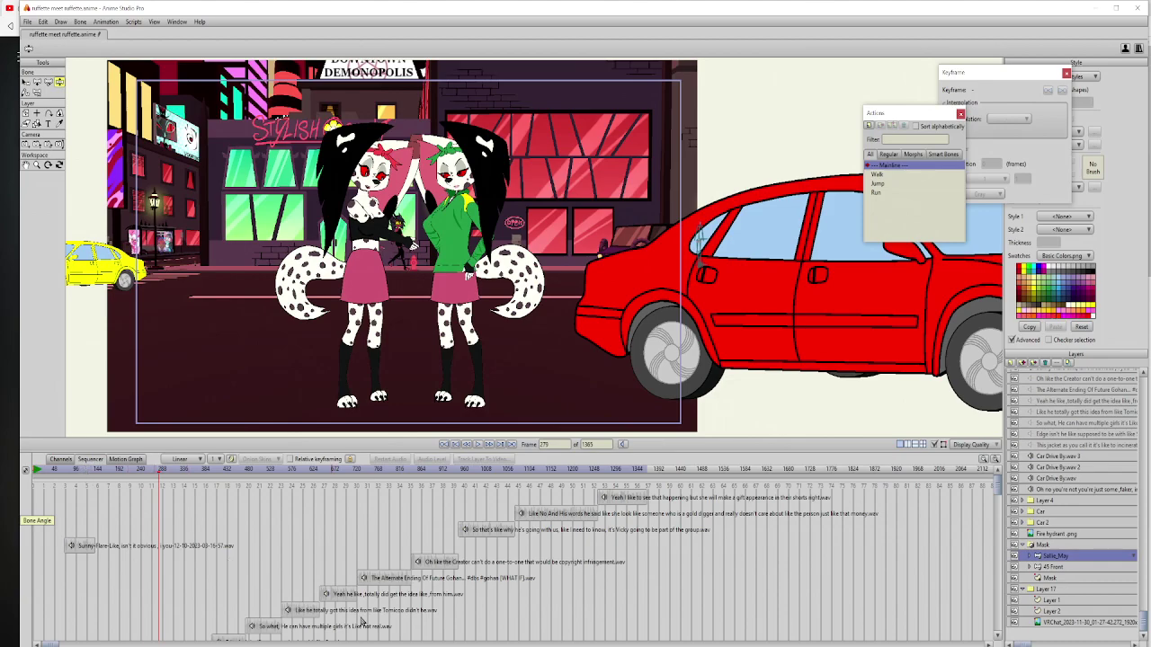
scroll(358, 619, down, 2)
scroll(363, 620, up, 2)
drag(73, 470, 330, 511)
mouse_move(340, 512)
mouse_down()
mouse_move(359, 516)
mouse_move(325, 514)
mouse_up()
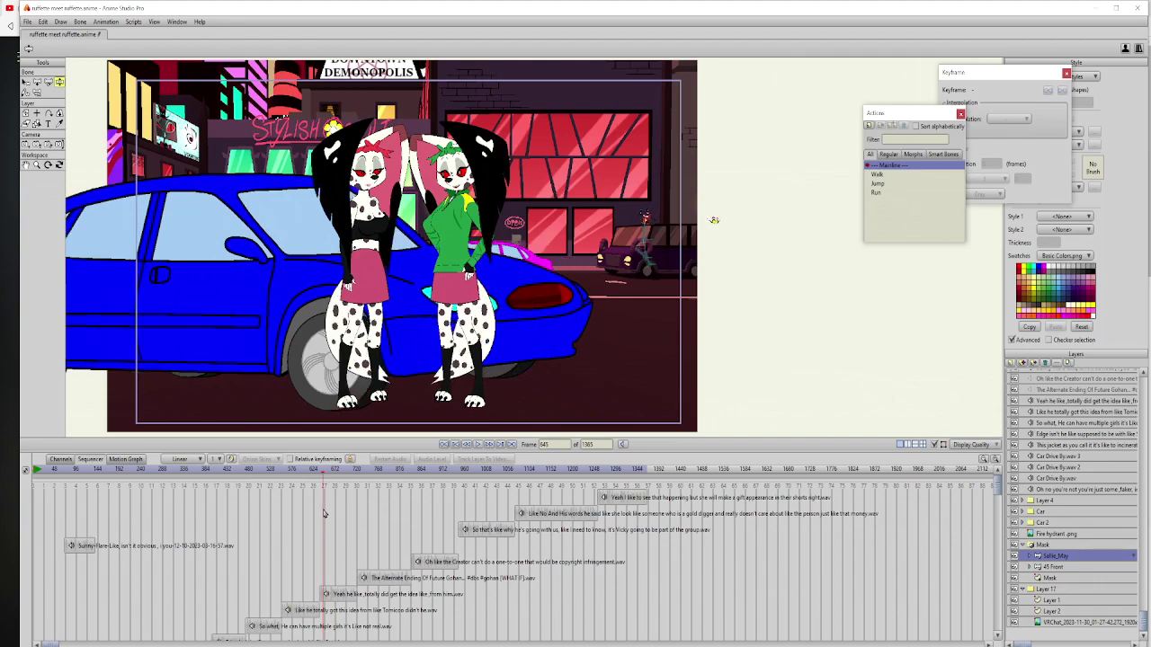
drag(324, 514, 439, 532)
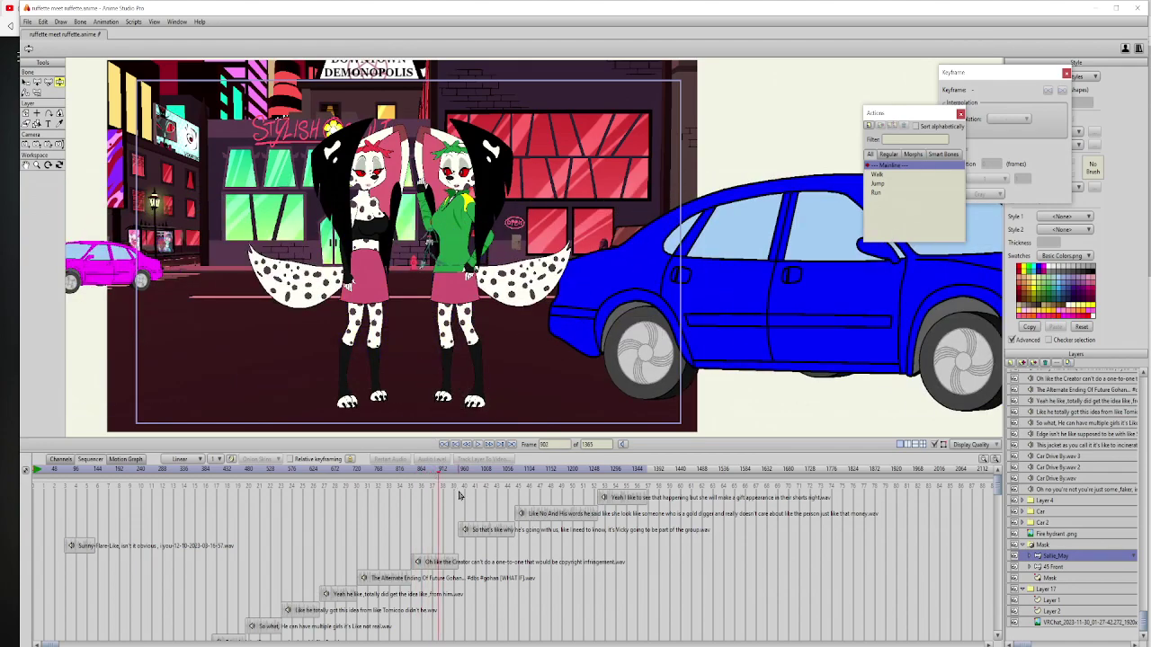
click(407, 478)
drag(410, 481, 415, 484)
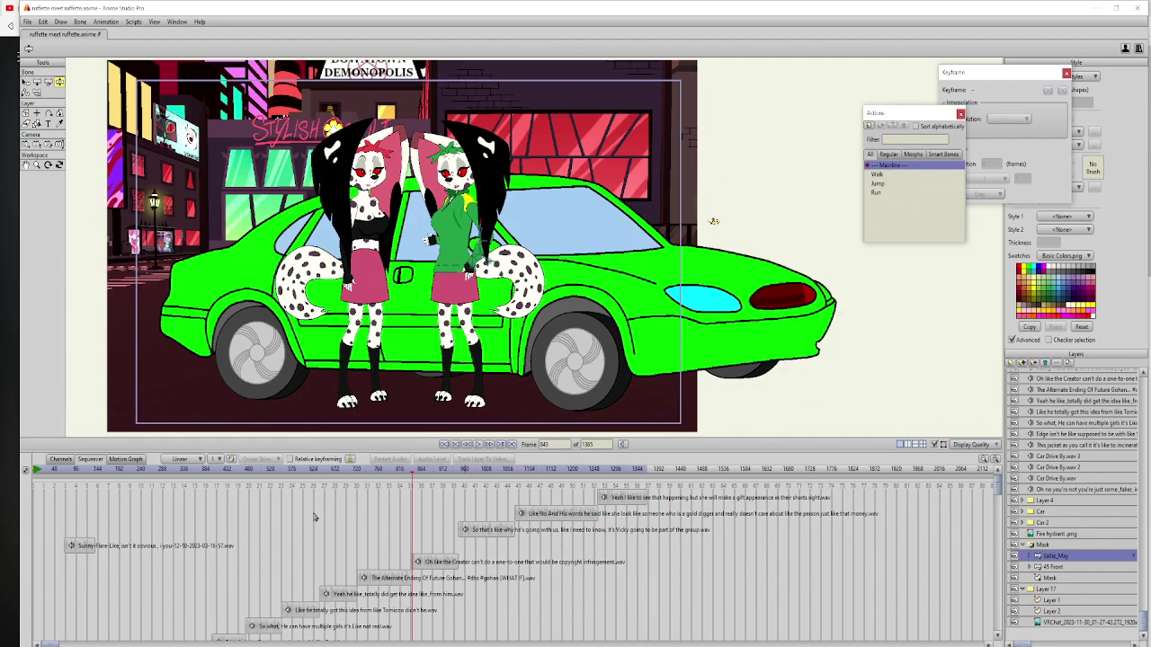
Step: Scrub through the animation to about frame 1663 and back to frame 490, checking the cars and Sallie_May's full walk
drag(374, 275, 427, 278)
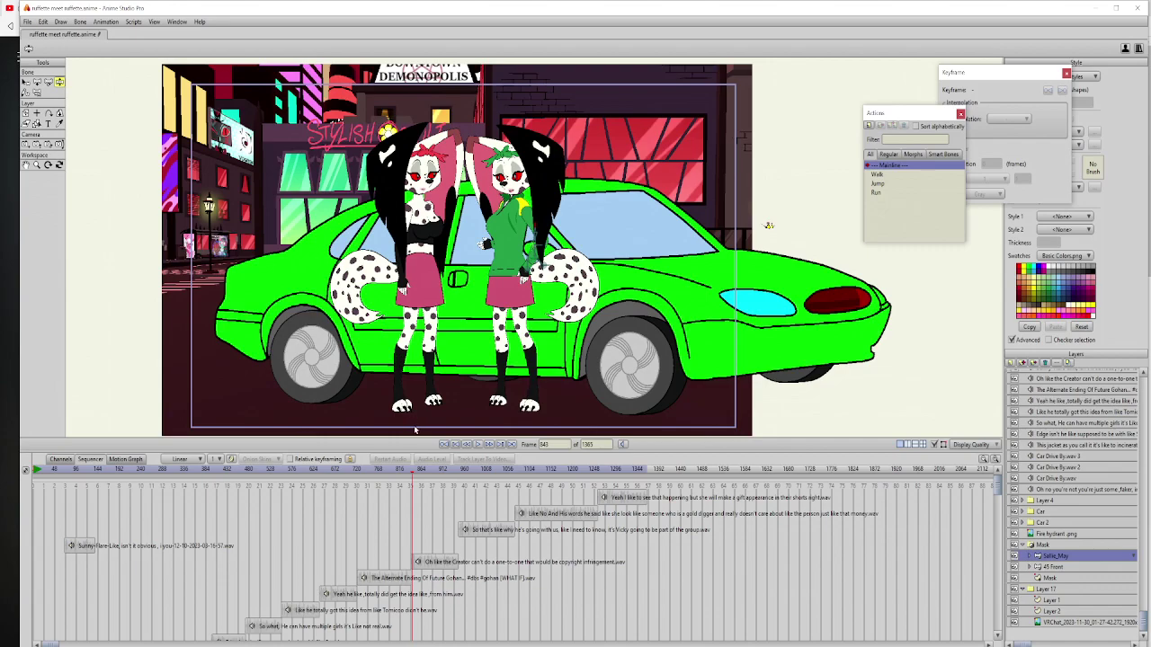
drag(769, 225, 725, 223)
drag(228, 475, 781, 509)
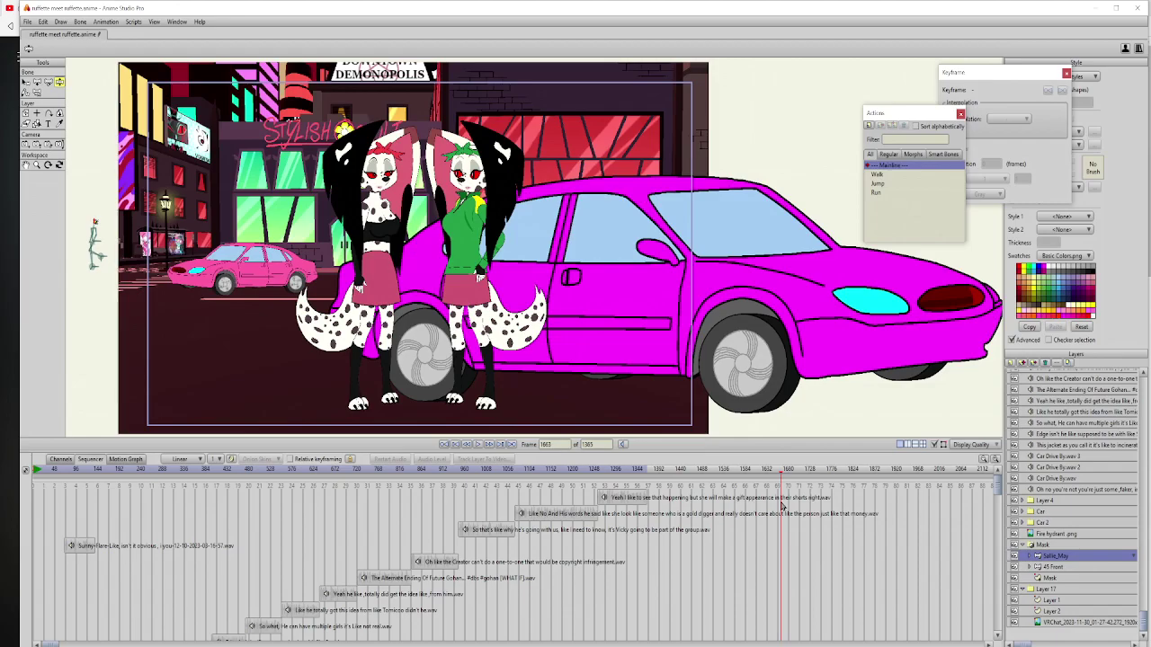
drag(781, 506, 442, 469)
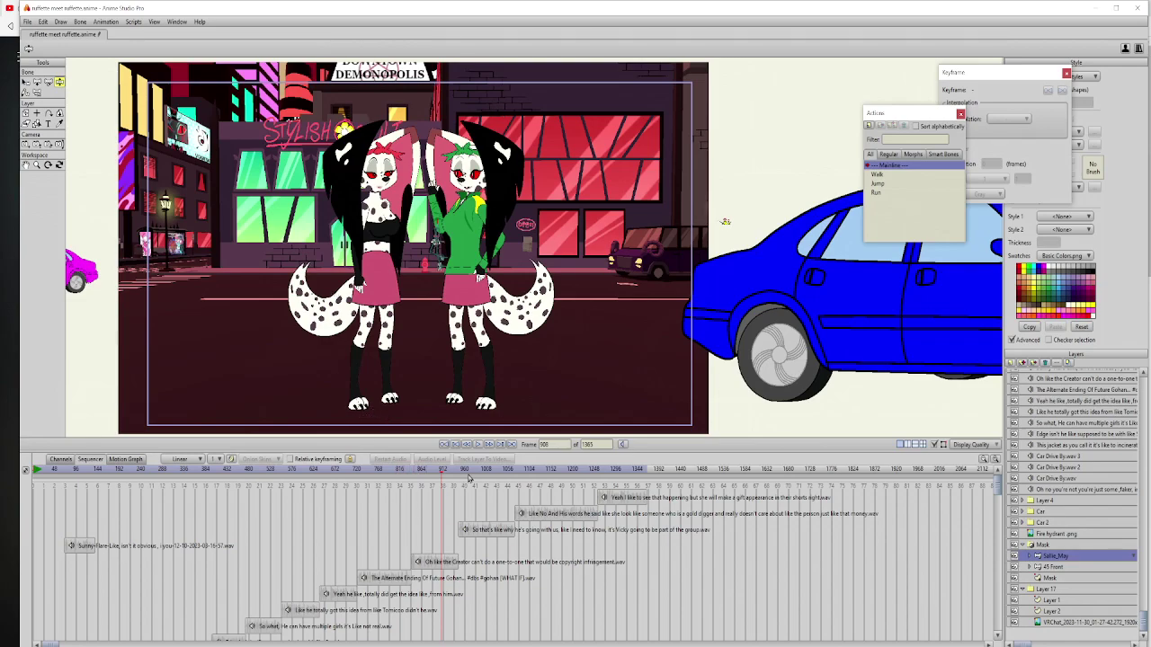
drag(471, 477, 648, 495)
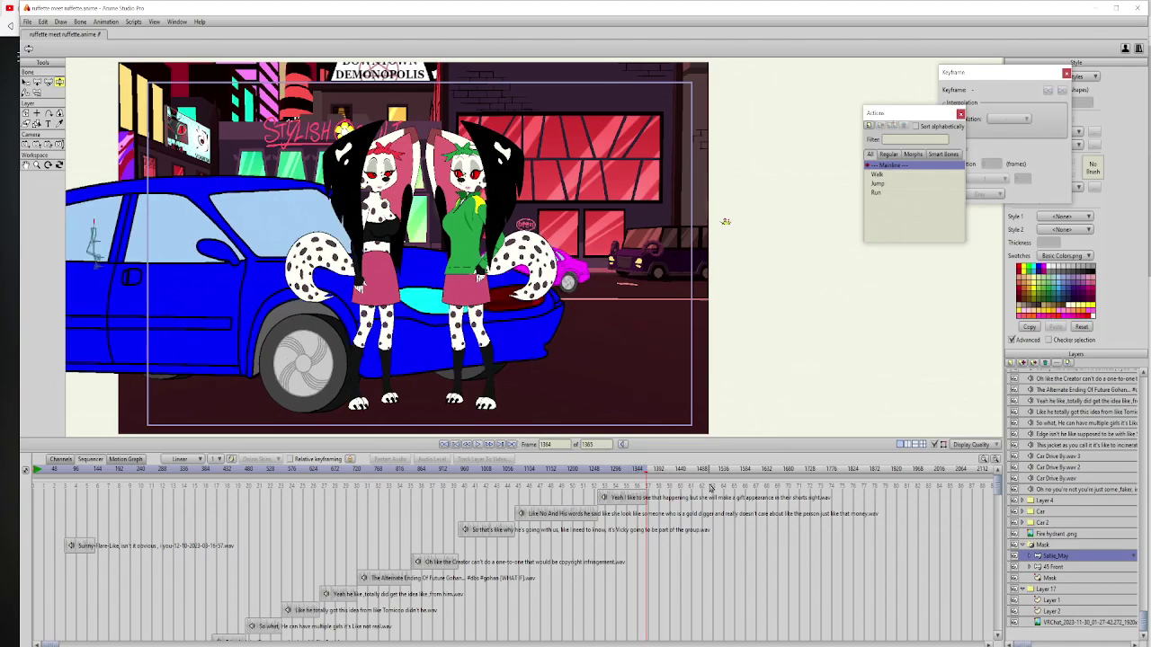
drag(520, 472, 253, 476)
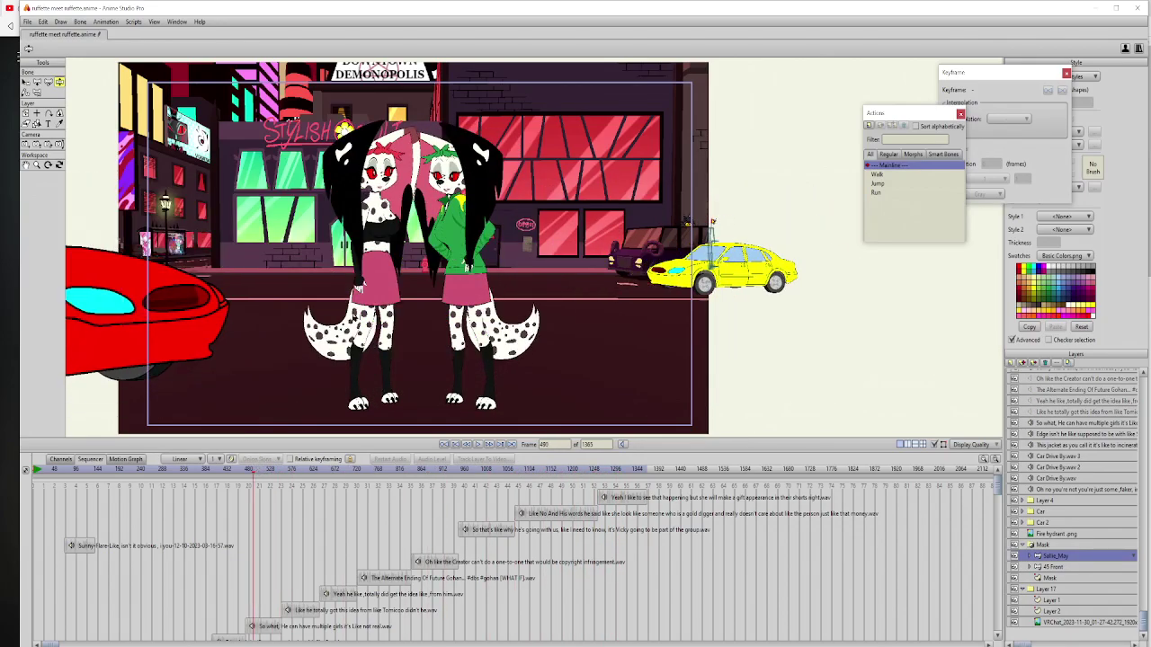
drag(396, 232, 405, 241)
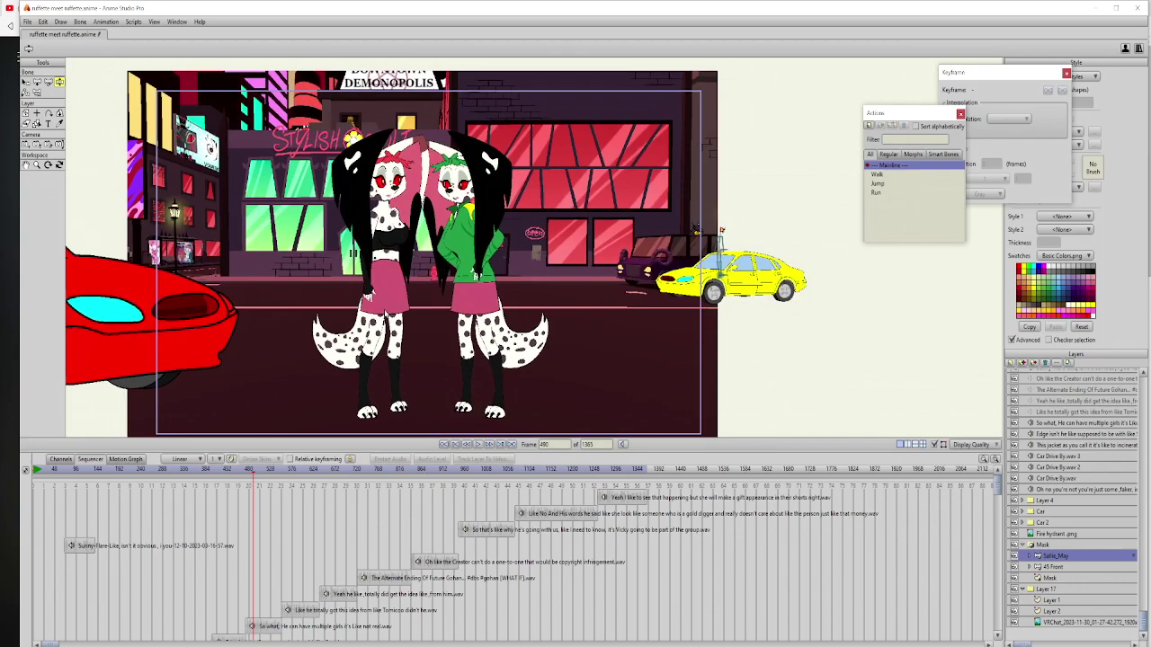
drag(385, 308, 387, 300)
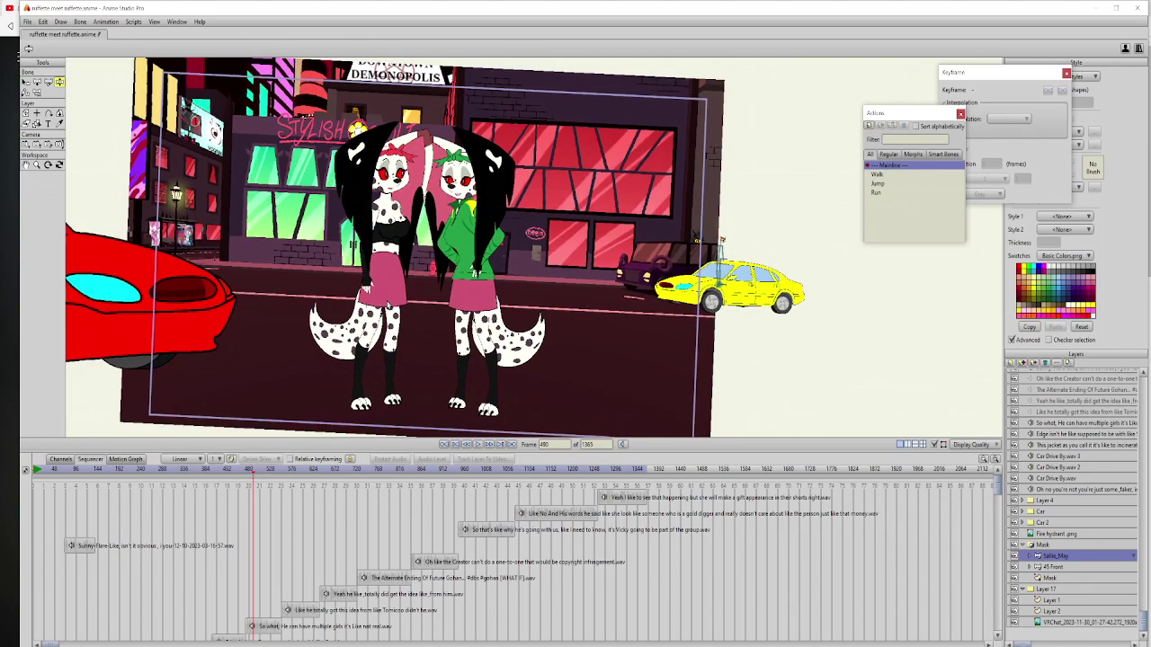
Step: Export the animation as MP4 (H.264-AAC) named "ruffette meet ruffette" in the Hell of a boss folder, with end frame 1365
key(ctrl+shift+r)
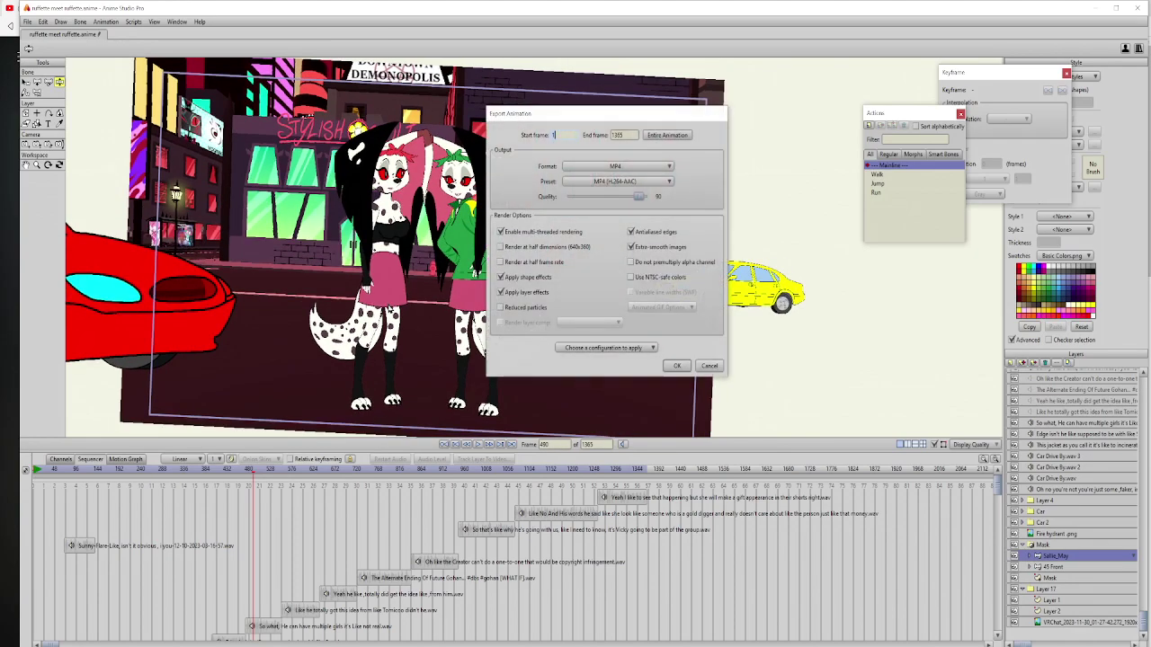
click(678, 366)
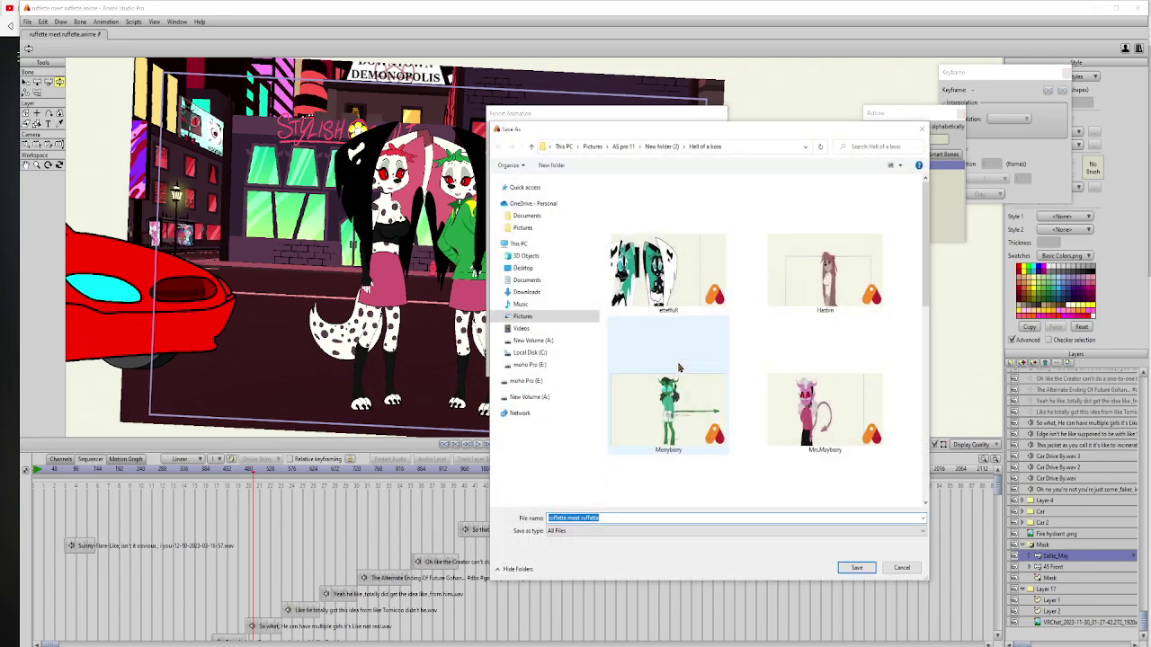
click(578, 519)
scroll(691, 394, down, 2)
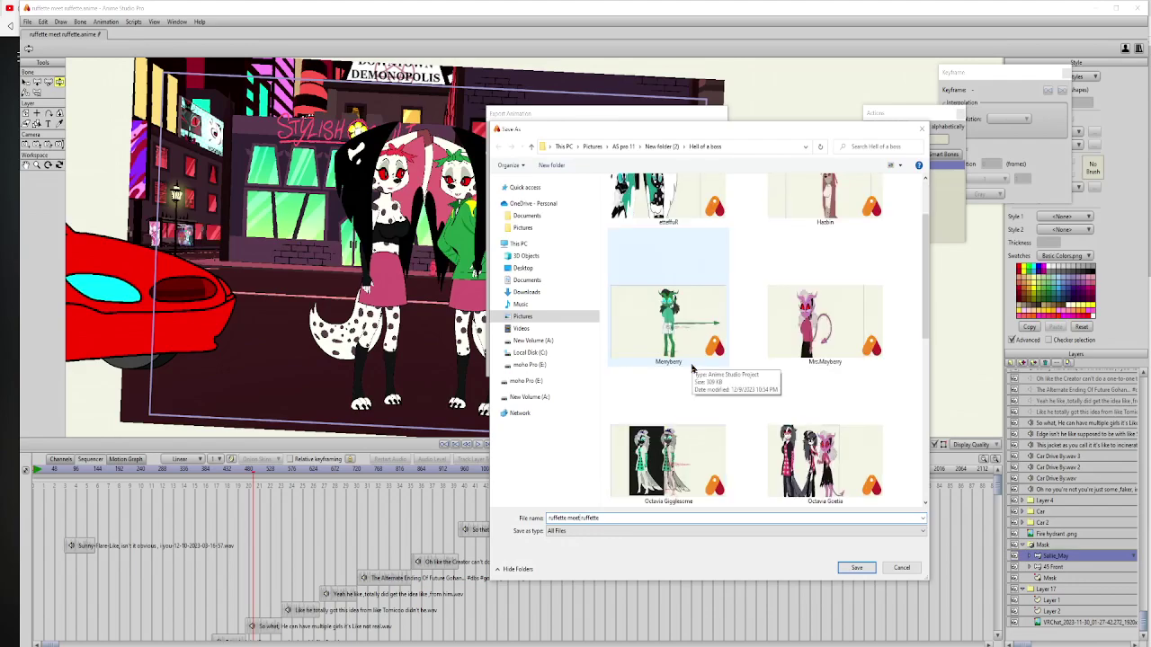
scroll(670, 471, down, 2)
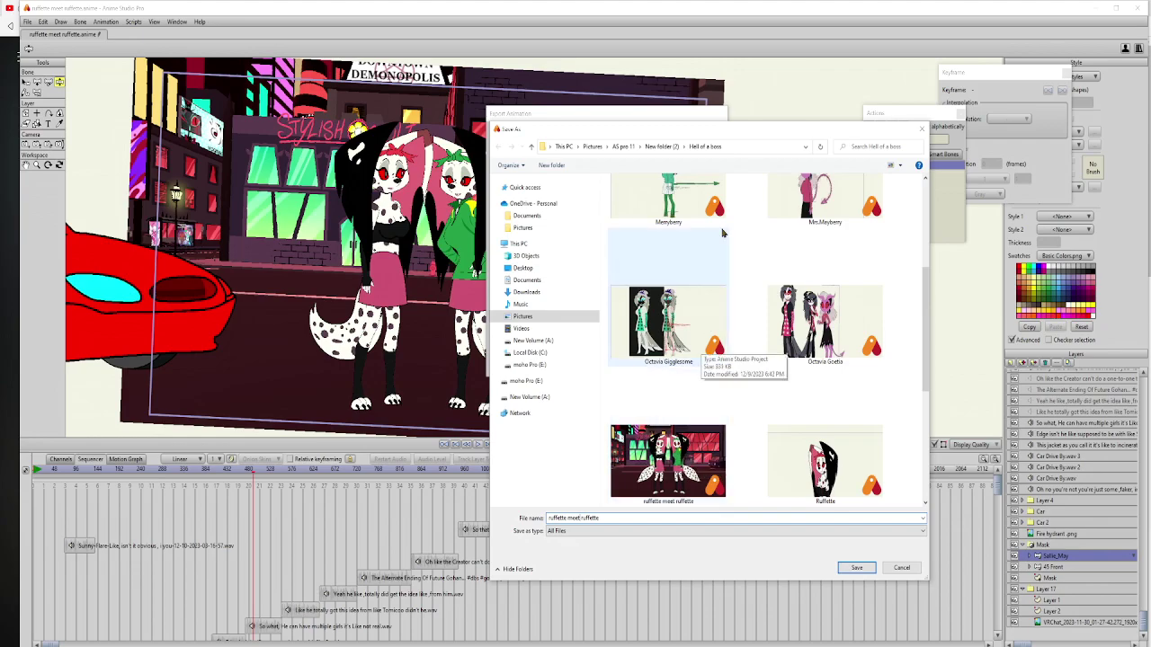
scroll(702, 319, down, 2)
scroll(702, 319, down, 2)
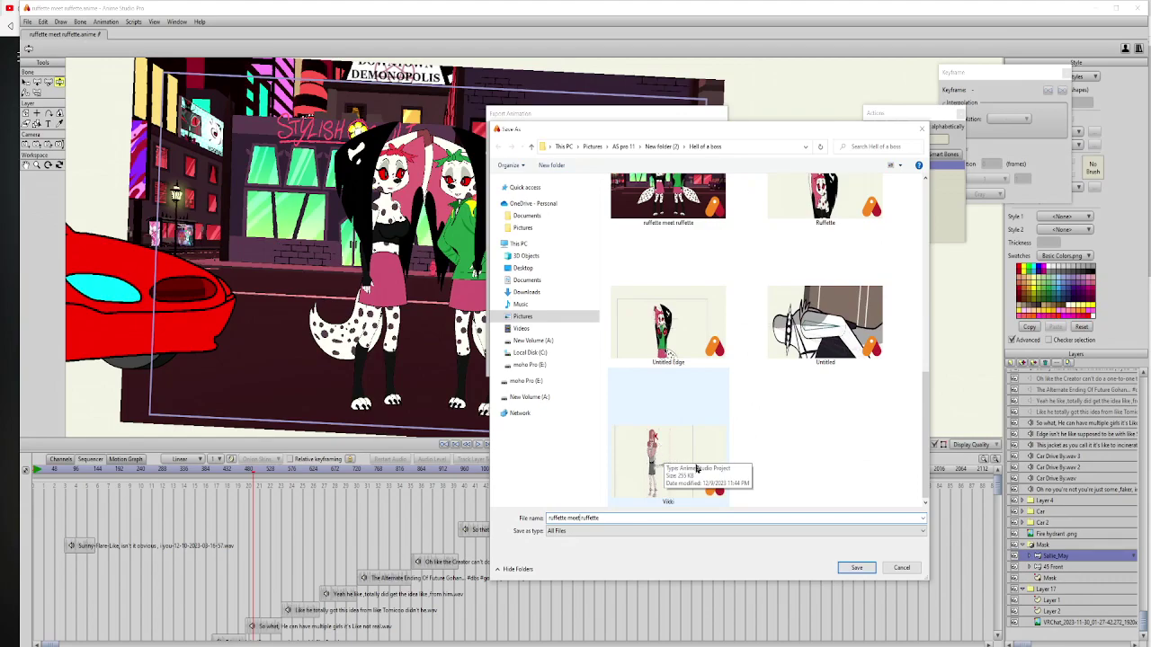
scroll(770, 331, down, 5)
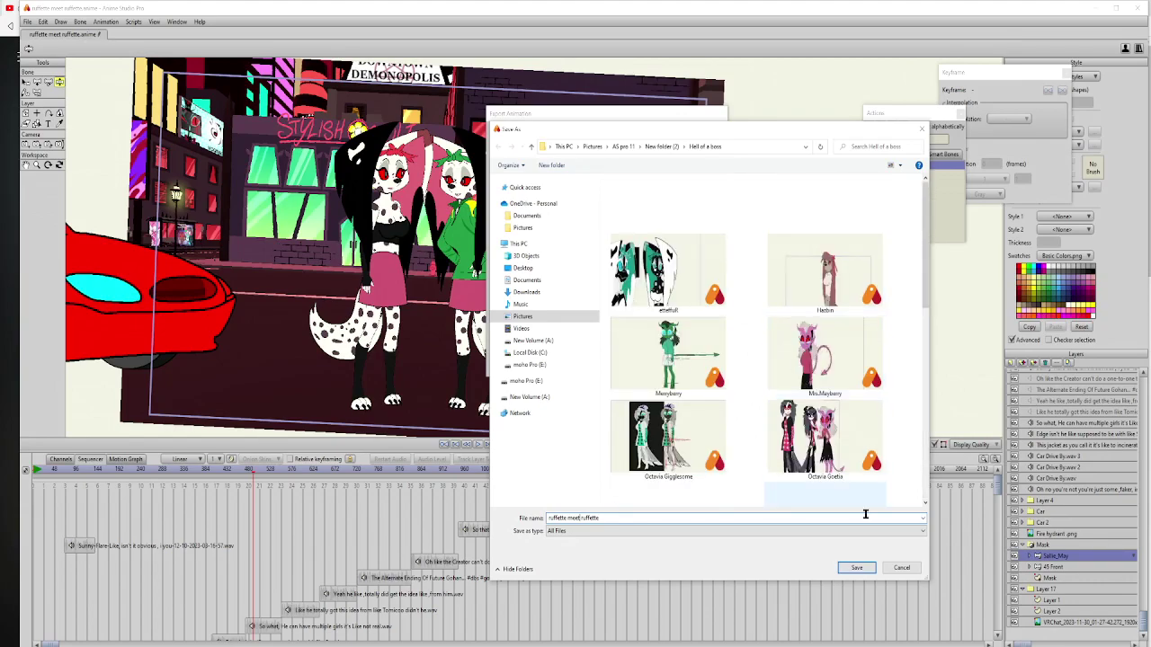
click(858, 569)
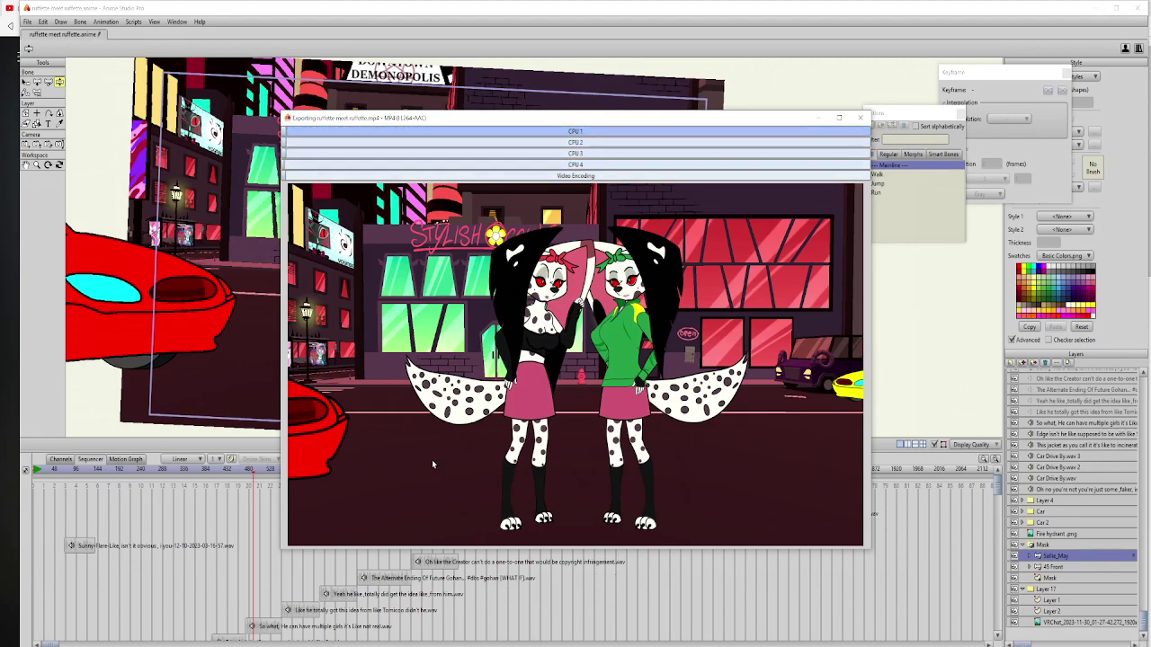
drag(523, 120, 593, 80)
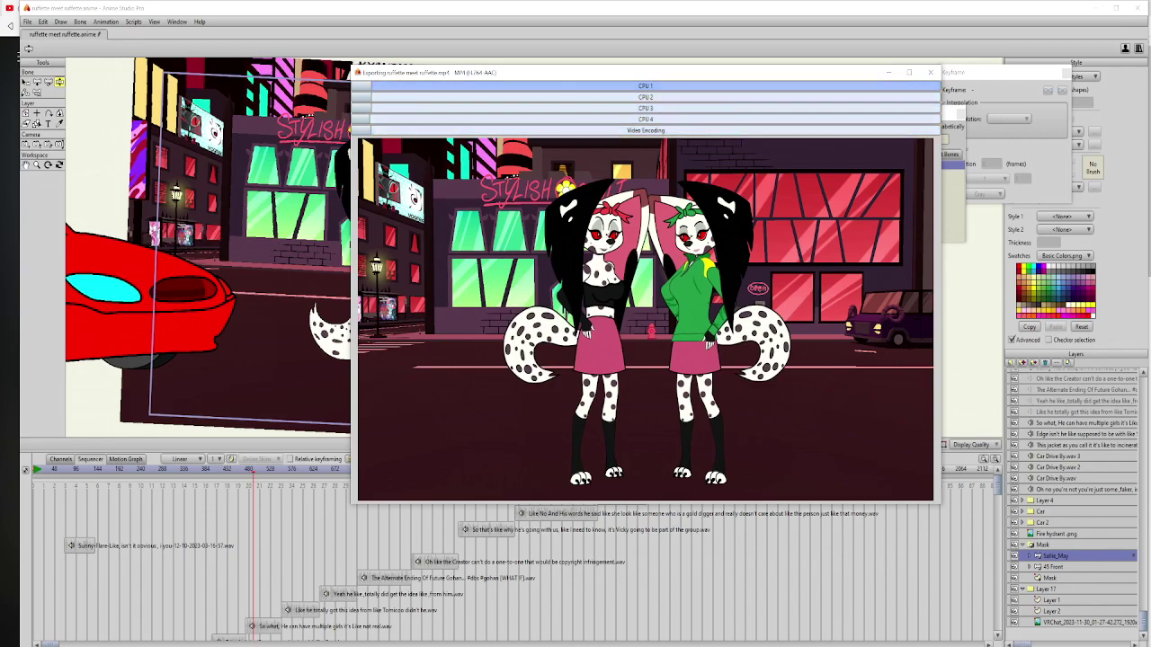
mouse_move(433, 644)
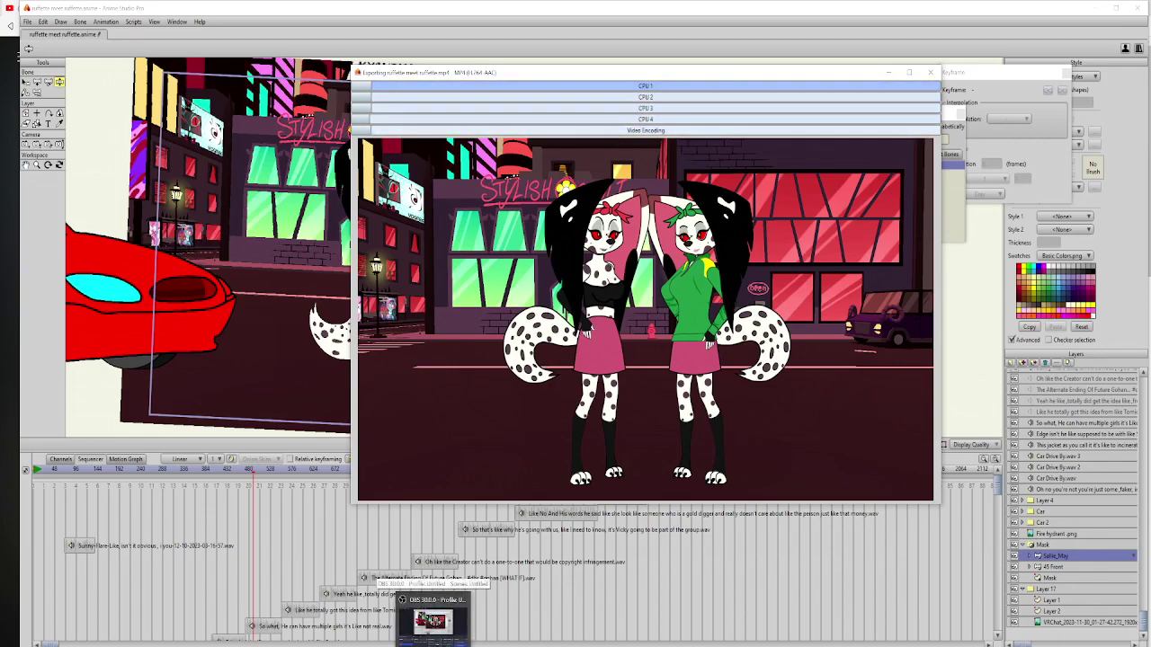